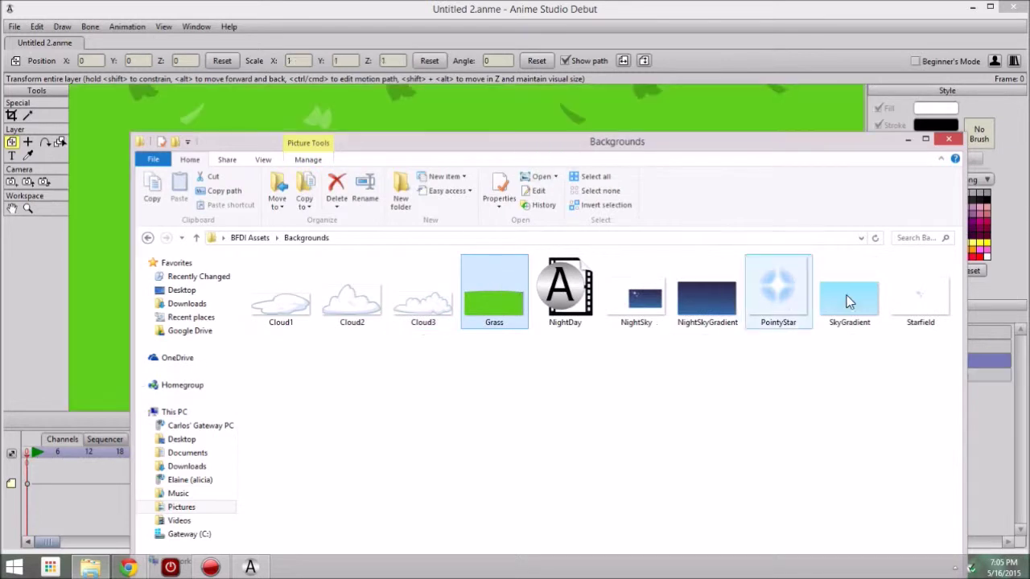
Step: Shrink the oversized background picture and arrange the Grass and SkyGradient layers beneath the lollipop layer
{"action": "left_click", "coordinate": [908, 141]}
{"action": "scroll", "coordinate": [781, 328], "scroll_direction": "down", "scroll_amount": 5}
{"action": "left_click", "coordinate": [927, 377]}
{"action": "left_click_drag", "start_coordinate": [725, 352], "coordinate": [575, 292]}
{"action": "left_click_drag", "start_coordinate": [925, 373], "coordinate": [954, 396]}
{"action": "scroll", "coordinate": [483, 255], "scroll_direction": "up", "scroll_amount": 4}
{"action": "left_click_drag", "start_coordinate": [943, 361], "coordinate": [947, 378]}
Step: Scale the grass picture to about 0.31 and position it as the ground below the lollipop
{"action": "left_click_drag", "start_coordinate": [686, 337], "coordinate": [647, 321]}
{"action": "left_click_drag", "start_coordinate": [581, 270], "coordinate": [590, 352]}
{"action": "left_click_drag", "start_coordinate": [655, 404], "coordinate": [619, 390]}
{"action": "left_click_drag", "start_coordinate": [560, 338], "coordinate": [551, 337]}
{"action": "mouse_move", "coordinate": [609, 388]}
{"action": "left_mouse_down"}
{"action": "mouse_move", "coordinate": [635, 398]}
{"action": "mouse_move", "coordinate": [610, 389]}
{"action": "left_mouse_up"}
{"action": "left_click_drag", "start_coordinate": [610, 330], "coordinate": [628, 330]}
{"action": "left_click_drag", "start_coordinate": [466, 390], "coordinate": [466, 368]}
{"action": "key", "text": "ctrl+z"}
{"action": "key", "text": "ctrl+z"}
{"action": "left_click_drag", "start_coordinate": [610, 390], "coordinate": [630, 396]}
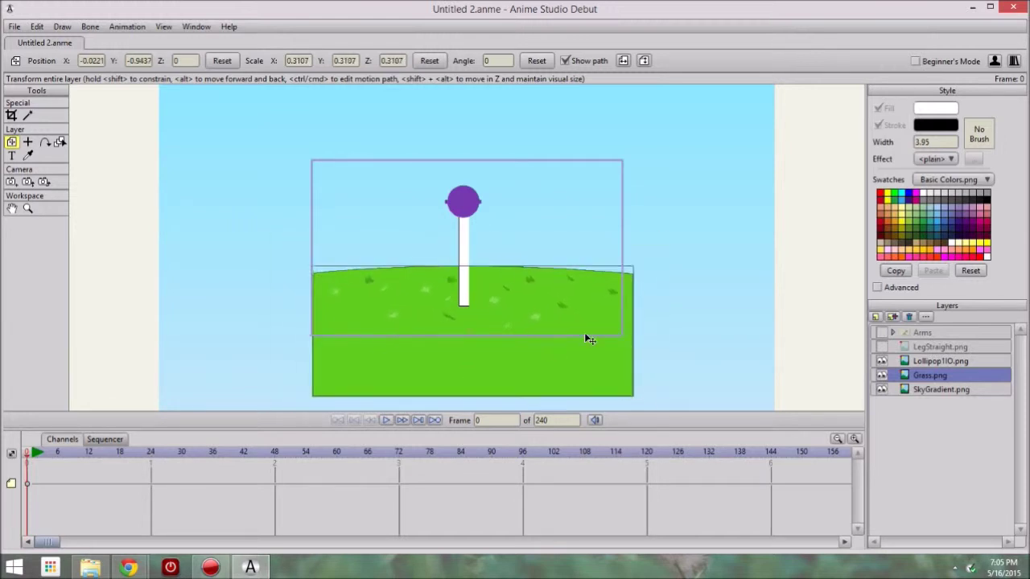
{"action": "left_click_drag", "start_coordinate": [581, 333], "coordinate": [581, 342]}
Step: Resize the sky gradient to slightly more than the canvas frame and scale the lollipop body to about 0.20
{"action": "left_click", "coordinate": [937, 390]}
{"action": "scroll", "coordinate": [564, 249], "scroll_direction": "down", "scroll_amount": 4}
{"action": "left_click_drag", "start_coordinate": [341, 177], "coordinate": [377, 226]}
{"action": "scroll", "coordinate": [507, 258], "scroll_direction": "up", "scroll_amount": 3}
{"action": "left_click", "coordinate": [946, 362]}
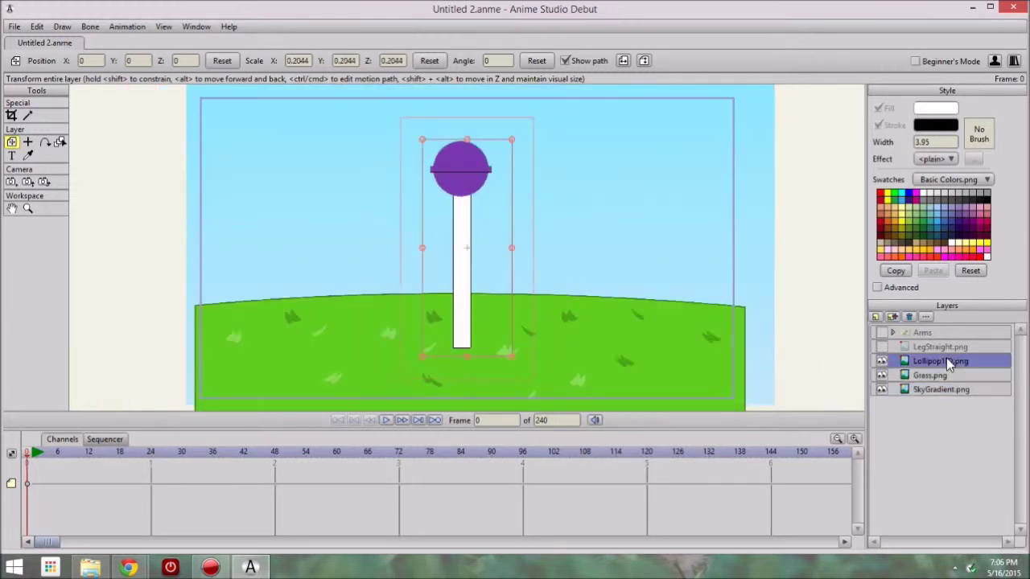
{"action": "left_click_drag", "start_coordinate": [432, 150], "coordinate": [453, 223]}
Step: Show the LegStraight layer, shrink the leg picture and order it beneath the lollipop layer
{"action": "left_click", "coordinate": [945, 346]}
{"action": "left_click", "coordinate": [882, 347]}
{"action": "scroll", "coordinate": [379, 129], "scroll_direction": "down", "scroll_amount": 5}
{"action": "scroll", "coordinate": [463, 242], "scroll_direction": "up", "scroll_amount": 4}
{"action": "left_click_drag", "start_coordinate": [476, 281], "coordinate": [503, 334]}
{"action": "left_click_drag", "start_coordinate": [932, 359], "coordinate": [933, 367]}
{"action": "left_click_drag", "start_coordinate": [494, 310], "coordinate": [483, 344]}
{"action": "left_click_drag", "start_coordinate": [475, 332], "coordinate": [551, 326]}
Step: Adjust the lollipop's position and attach the leg, scaled to 0.06, under the end of its stick
{"action": "left_click", "coordinate": [940, 349]}
{"action": "left_click_drag", "start_coordinate": [473, 241], "coordinate": [482, 237]}
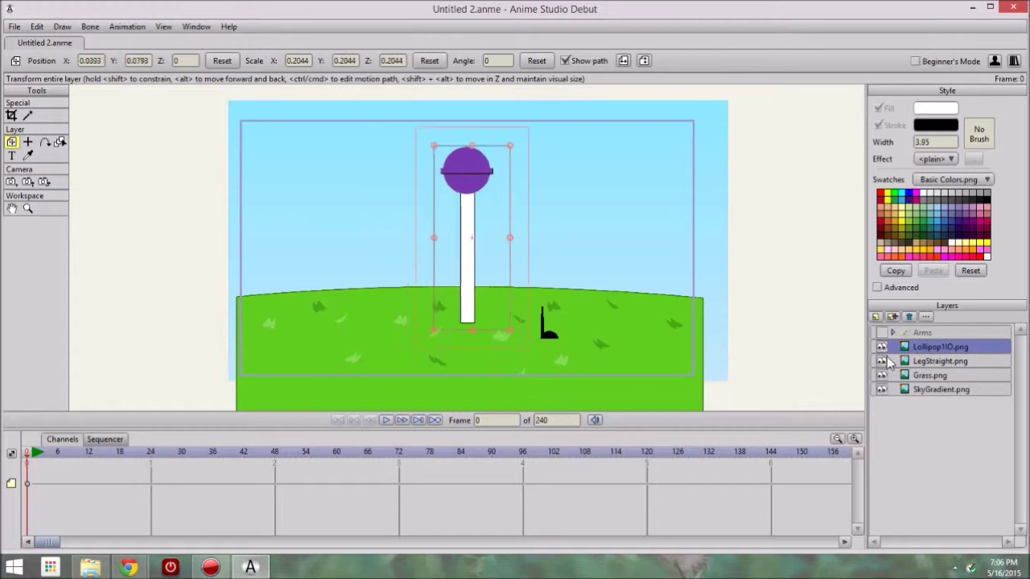
{"action": "left_click", "coordinate": [906, 361]}
{"action": "scroll", "coordinate": [531, 322], "scroll_direction": "up", "scroll_amount": 3}
{"action": "left_click_drag", "start_coordinate": [531, 322], "coordinate": [539, 251]}
{"action": "left_click_drag", "start_coordinate": [609, 303], "coordinate": [434, 320]}
Step: Duplicate the leg layer, flip the copy horizontally and place it beside the first leg
{"action": "left_click", "coordinate": [892, 317]}
{"action": "double_click", "coordinate": [942, 361]}
{"action": "left_click", "coordinate": [54, 306]}
{"action": "left_click", "coordinate": [273, 513]}
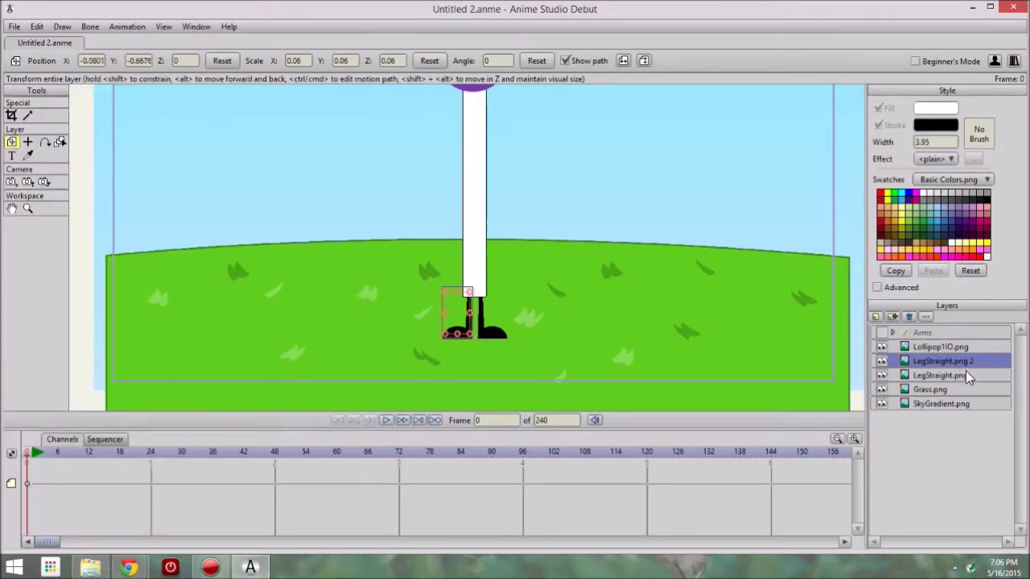
Step: Rename the two leg layers "Left Leg" and "Right Leg"
{"action": "double_click", "coordinate": [960, 362]}
{"action": "left_click", "coordinate": [275, 514]}
{"action": "double_click", "coordinate": [941, 375]}
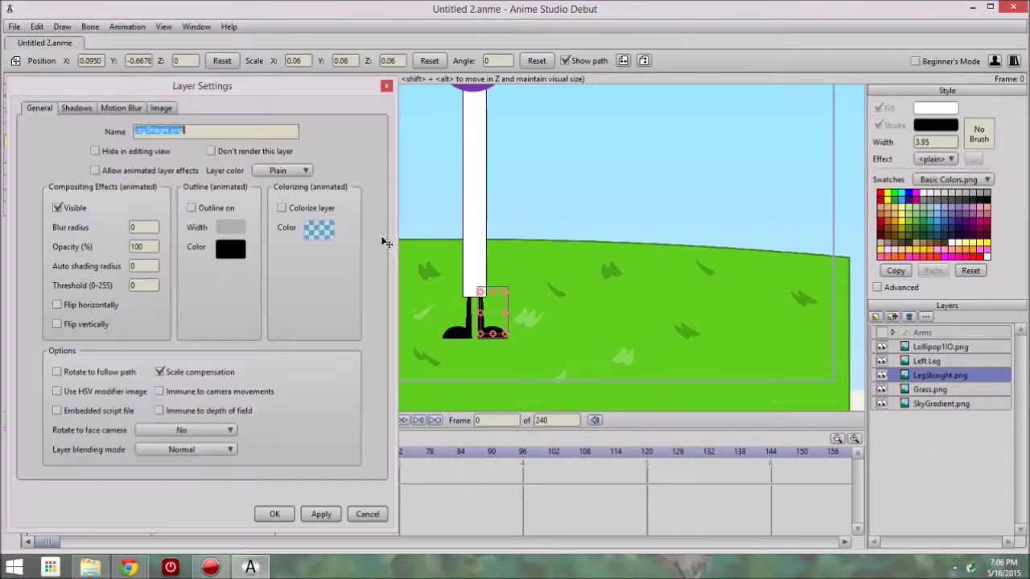
{"action": "type", "text": "Right Leg"}
{"action": "key", "text": "Return"}
Step: Display a straight arm in the Arms layer, scale it to about 0.12 and angle it behind the stick's left side
{"action": "left_click", "coordinate": [940, 347]}
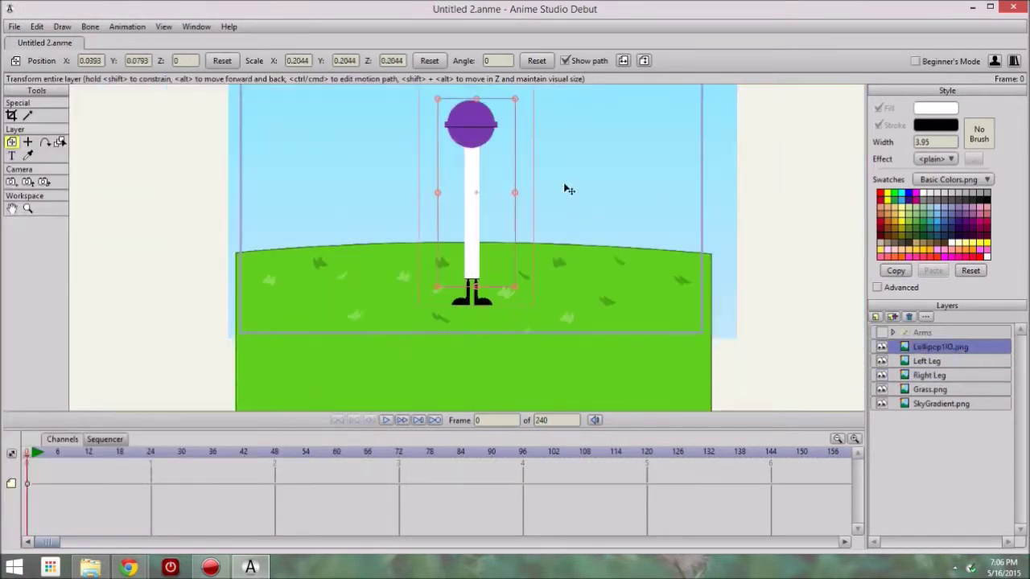
{"action": "left_click", "coordinate": [922, 332]}
{"action": "right_click", "coordinate": [927, 336]}
{"action": "left_click", "coordinate": [958, 363]}
{"action": "left_click_drag", "start_coordinate": [451, 208], "coordinate": [465, 221]}
{"action": "scroll", "coordinate": [465, 211], "scroll_direction": "up", "scroll_amount": 4}
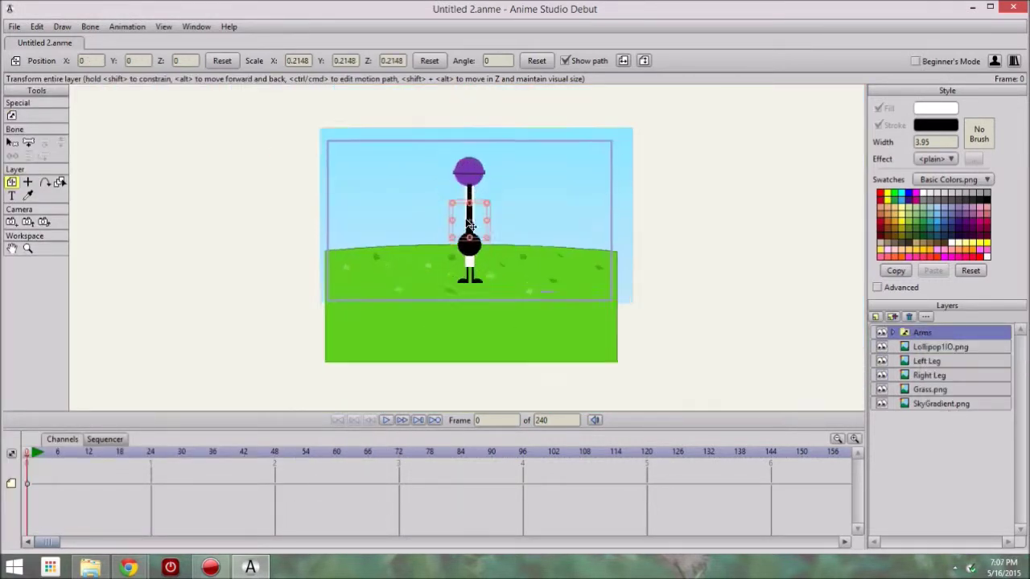
{"action": "left_click_drag", "start_coordinate": [454, 184], "coordinate": [465, 192]}
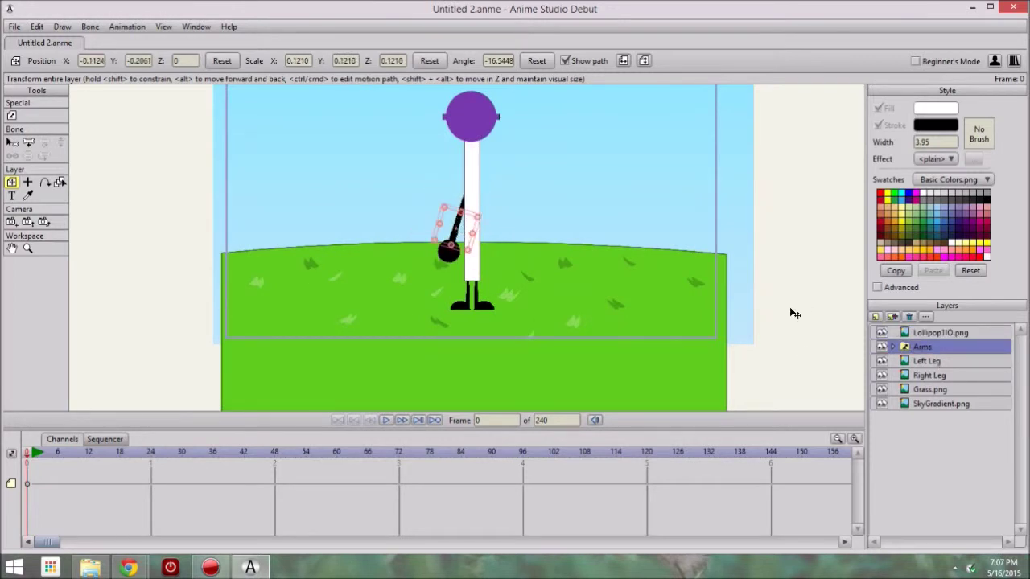
Step: Shrink the arm to about 0.09 and place a mirrored duplicate on the stick's right side, layered above the lollipop
{"action": "left_click", "coordinate": [893, 317]}
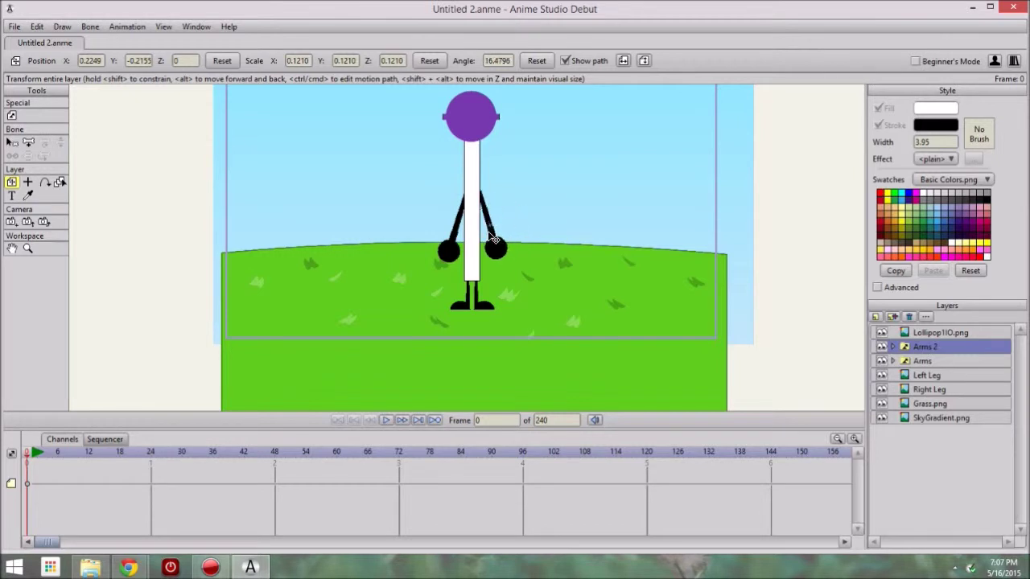
{"action": "left_click", "coordinate": [910, 317]}
{"action": "scroll", "coordinate": [517, 267], "scroll_direction": "up", "scroll_amount": 4}
{"action": "left_click_drag", "start_coordinate": [516, 268], "coordinate": [526, 322]}
{"action": "left_click_drag", "start_coordinate": [466, 284], "coordinate": [456, 277]}
{"action": "left_click_drag", "start_coordinate": [455, 264], "coordinate": [459, 248]}
{"action": "scroll", "coordinate": [522, 248], "scroll_direction": "down", "scroll_amount": 4}
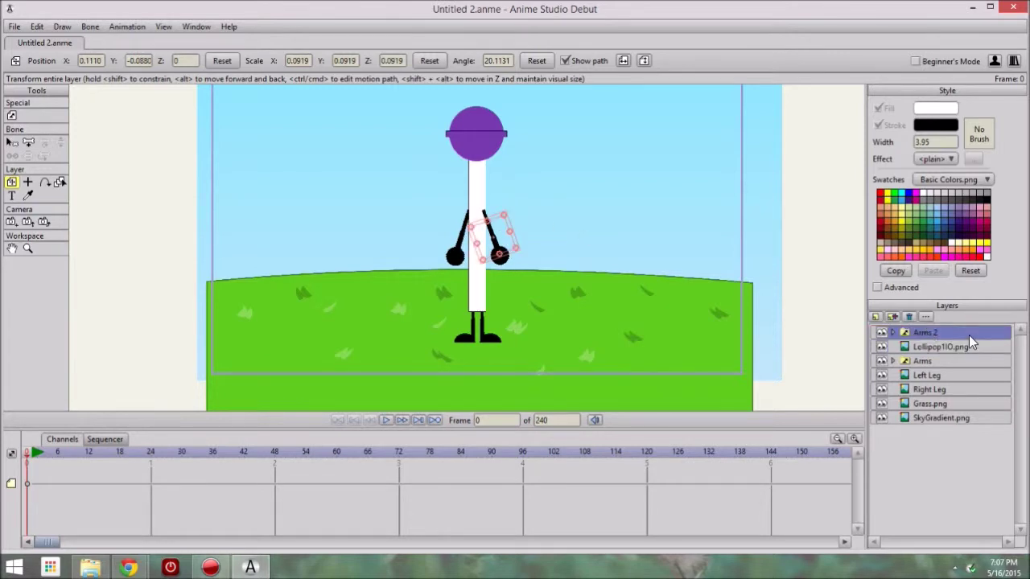
Step: Rename the Arms 2 layer "Right Arm" and the Arms layer "Left Arm"
{"action": "double_click", "coordinate": [969, 337]}
{"action": "key", "text": "Return"}
{"action": "double_click", "coordinate": [922, 361]}
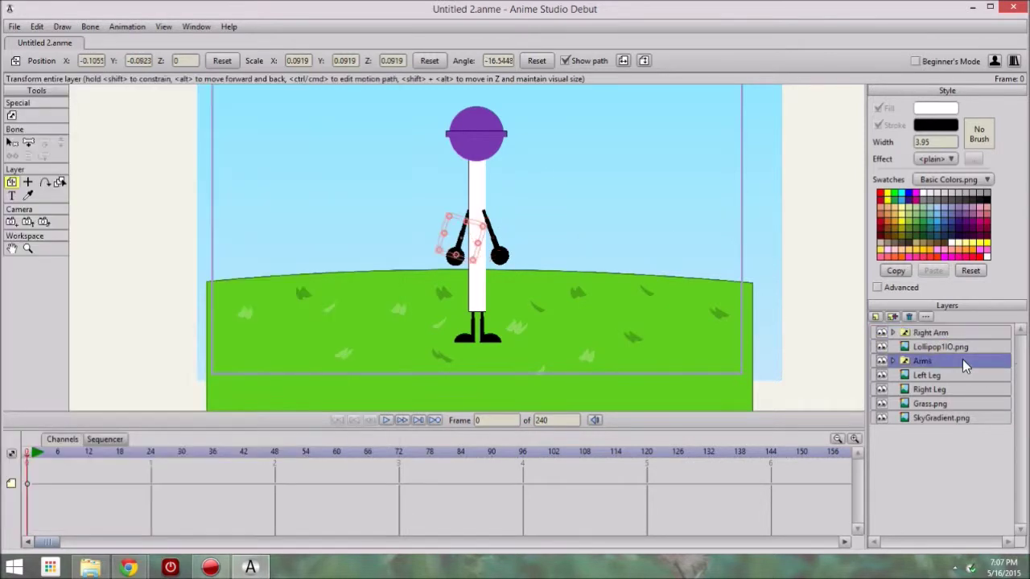
{"action": "key", "text": "Return"}
{"action": "scroll", "coordinate": [476, 340], "scroll_direction": "down", "scroll_amount": 4}
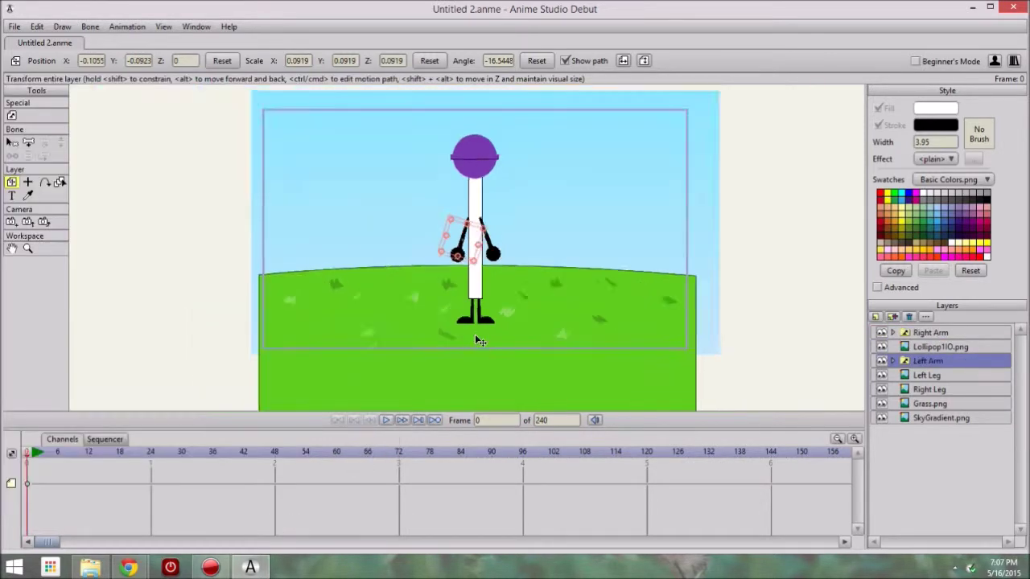
Step: Switch to File Explorer and import FrownSwitch from the BFDI Assets Mouths > Frown folder onto the canvas
{"action": "left_click", "coordinate": [92, 568]}
{"action": "left_click", "coordinate": [182, 506]}
{"action": "double_click", "coordinate": [369, 299]}
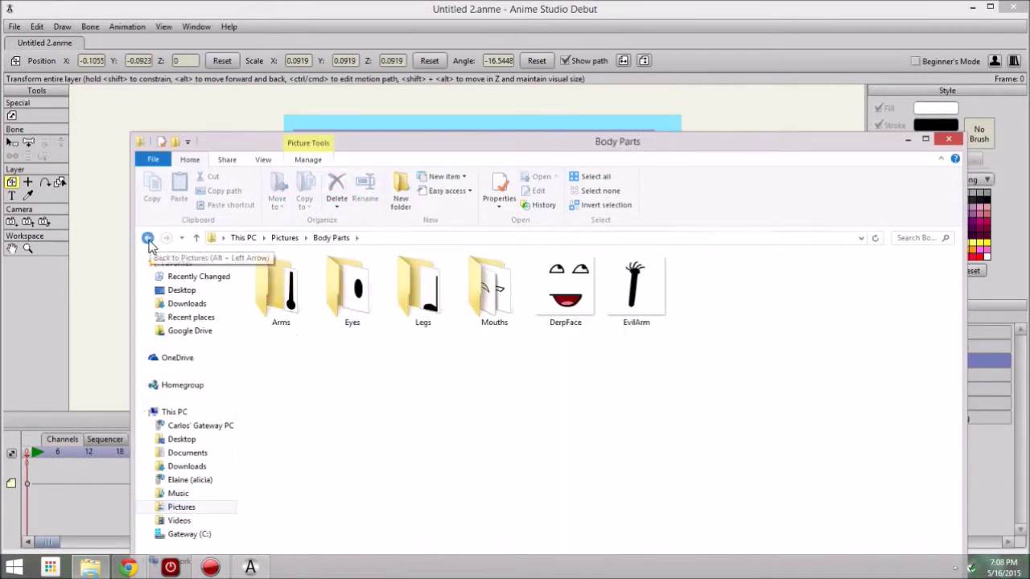
{"action": "left_click", "coordinate": [148, 239]}
{"action": "double_click", "coordinate": [282, 376]}
{"action": "double_click", "coordinate": [362, 335]}
{"action": "left_click", "coordinate": [376, 280]}
{"action": "left_click", "coordinate": [377, 280]}
{"action": "double_click", "coordinate": [379, 283]}
{"action": "left_click_drag", "start_coordinate": [552, 142], "coordinate": [410, 215]}
{"action": "left_click_drag", "start_coordinate": [518, 174], "coordinate": [518, 173]}
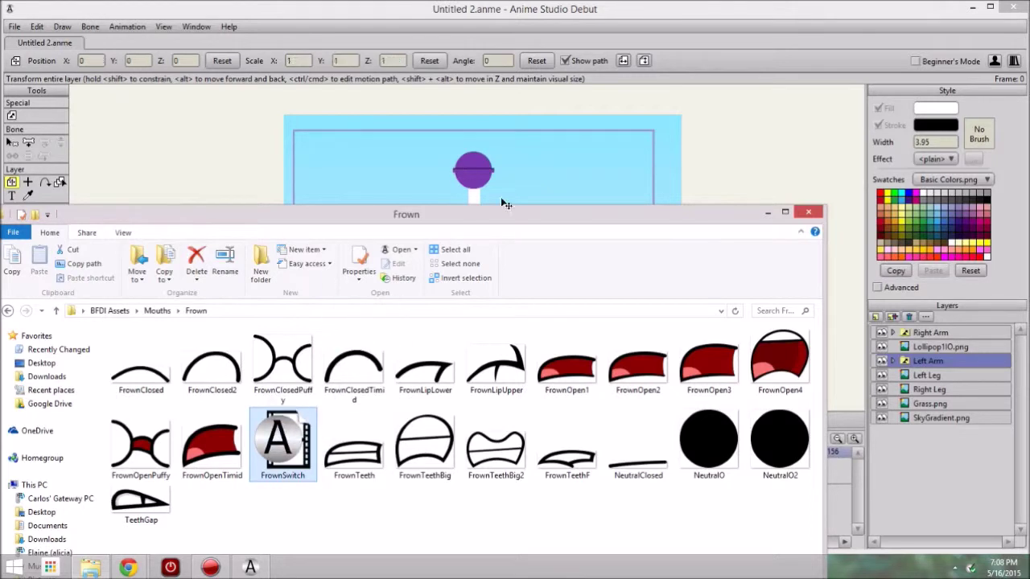
Step: Import EyeSwitchLayer from the BFDI Assets Eyes folder onto the canvas
{"action": "left_click_drag", "start_coordinate": [282, 215], "coordinate": [348, 201]}
{"action": "left_click", "coordinate": [74, 298]}
{"action": "left_click", "coordinate": [74, 298]}
{"action": "double_click", "coordinate": [228, 362]}
{"action": "left_click_drag", "start_coordinate": [776, 519], "coordinate": [555, 161]}
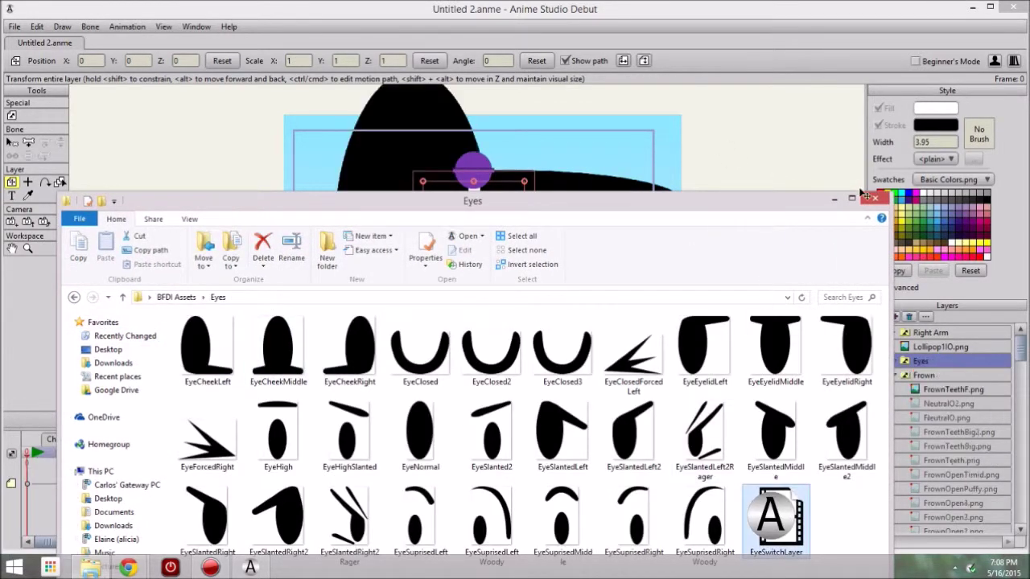
Step: Collapse the Frown layer, rename it "Mouth" and hide it
{"action": "left_click", "coordinate": [895, 376]}
{"action": "double_click", "coordinate": [917, 363]}
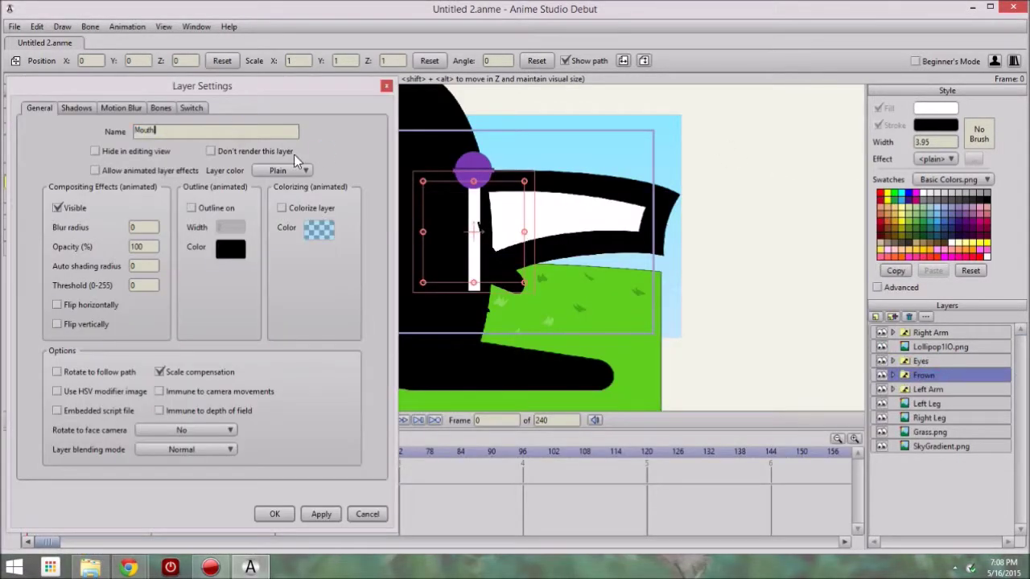
{"action": "type", "text": "Mouth"}
{"action": "left_click", "coordinate": [275, 514]}
{"action": "right_click", "coordinate": [923, 375]}
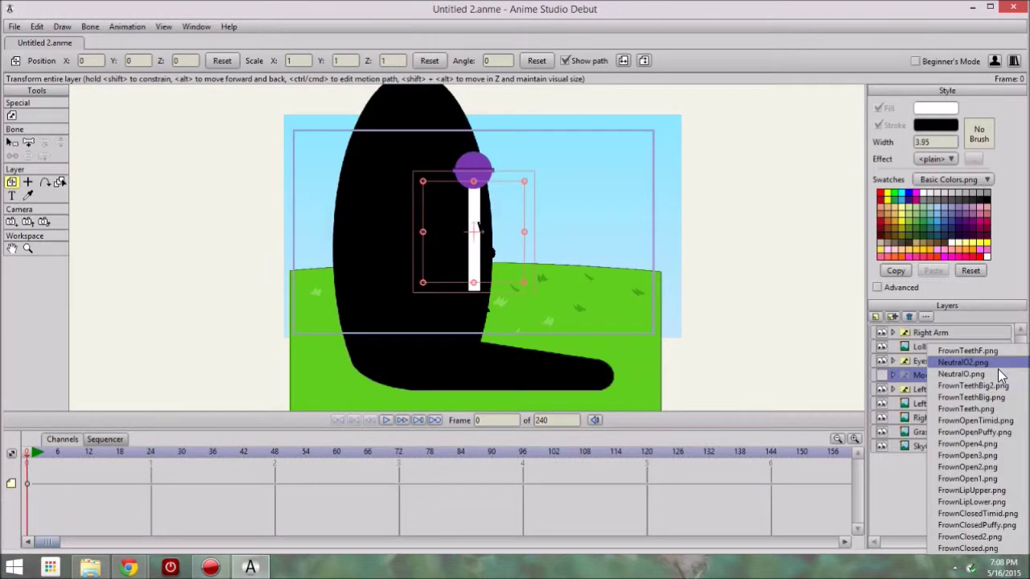
Step: Set the Eyes layer to a plain oval eye and shrink it to about 0.03 on the left of the lollipop's head
{"action": "right_click", "coordinate": [916, 362]}
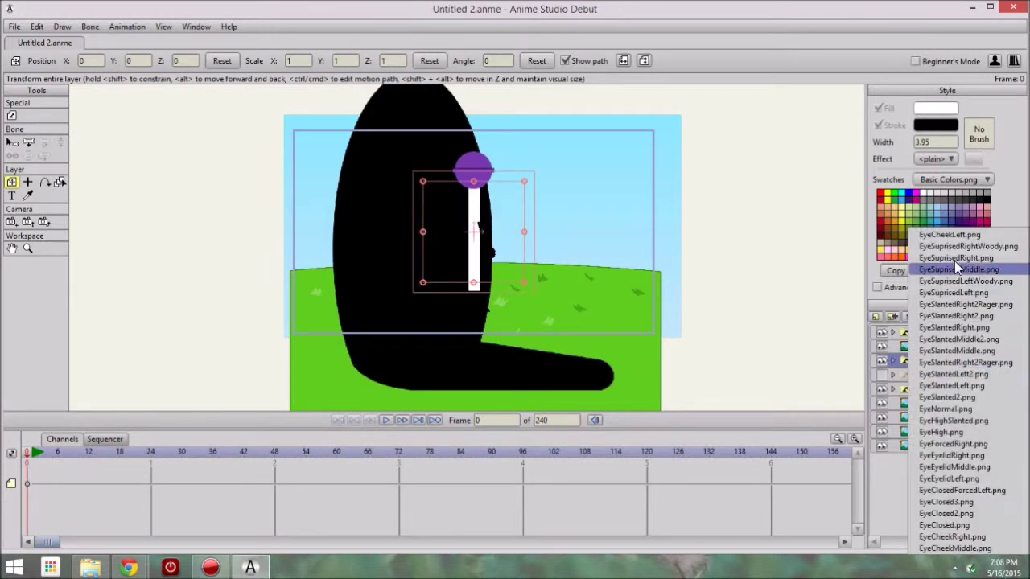
{"action": "left_click", "coordinate": [995, 336]}
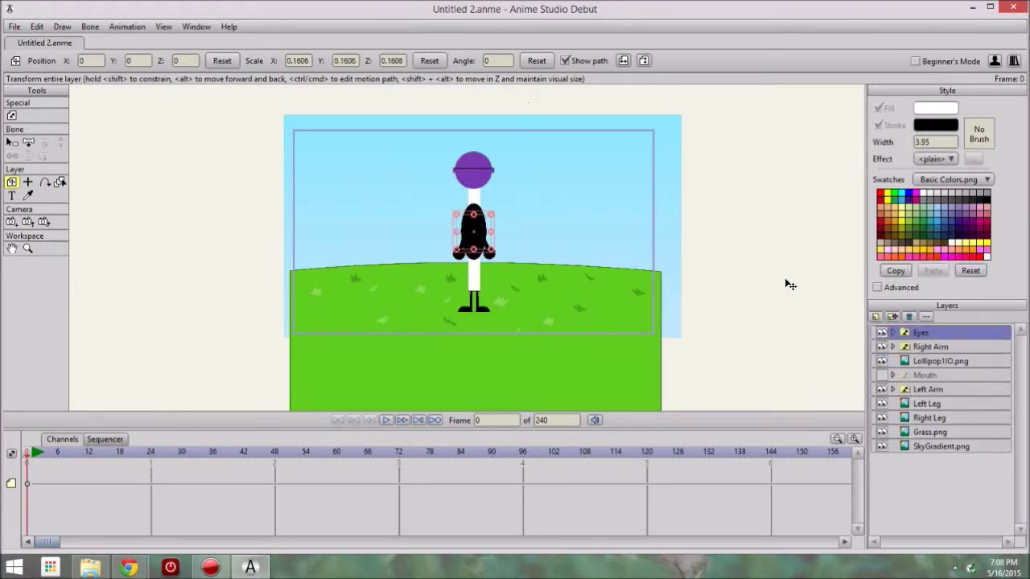
{"action": "left_click_drag", "start_coordinate": [459, 194], "coordinate": [460, 196]}
Step: Duplicate the Eyes layer, rename the copy "Right Eye" and move it to the right side of the head
{"action": "left_click", "coordinate": [892, 317]}
{"action": "left_click", "coordinate": [892, 332]}
{"action": "left_click", "coordinate": [892, 332]}
{"action": "double_click", "coordinate": [933, 335]}
{"action": "type", "text": "Right Eye"}
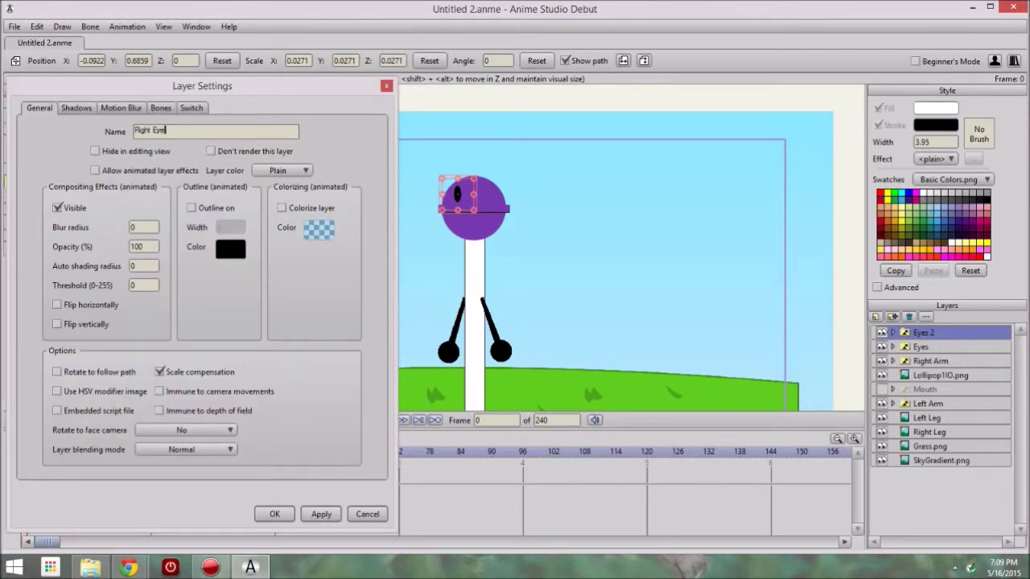
{"action": "key", "text": "Return"}
{"action": "left_click_drag", "start_coordinate": [487, 196], "coordinate": [489, 195]}
{"action": "scroll", "coordinate": [802, 315], "scroll_direction": "up", "scroll_amount": 7}
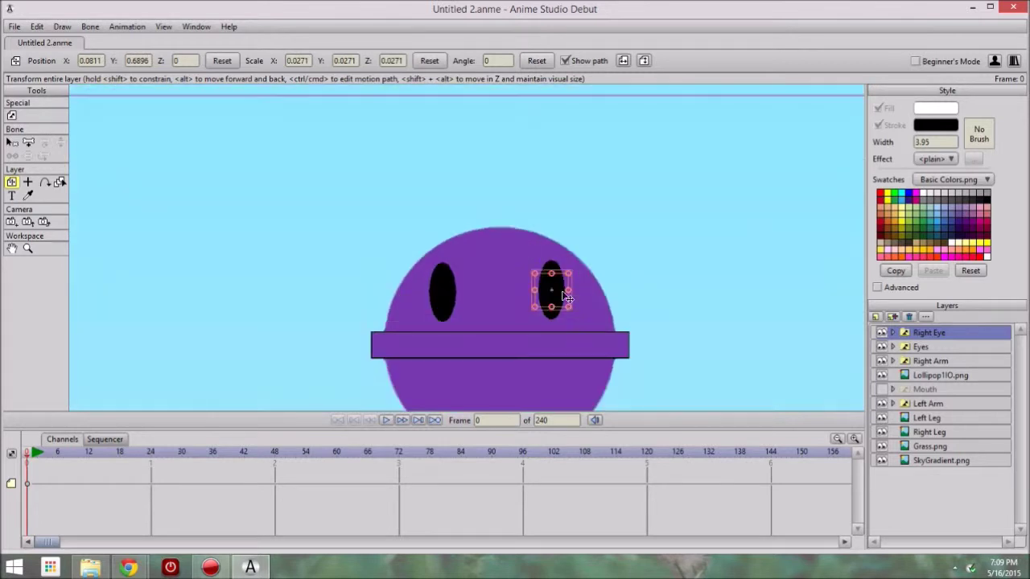
Step: Rename the original Eyes layer "Left Eye"
{"action": "scroll", "coordinate": [562, 294], "scroll_direction": "down", "scroll_amount": 3}
{"action": "double_click", "coordinate": [919, 346]}
{"action": "type", "text": "Left Ey"}
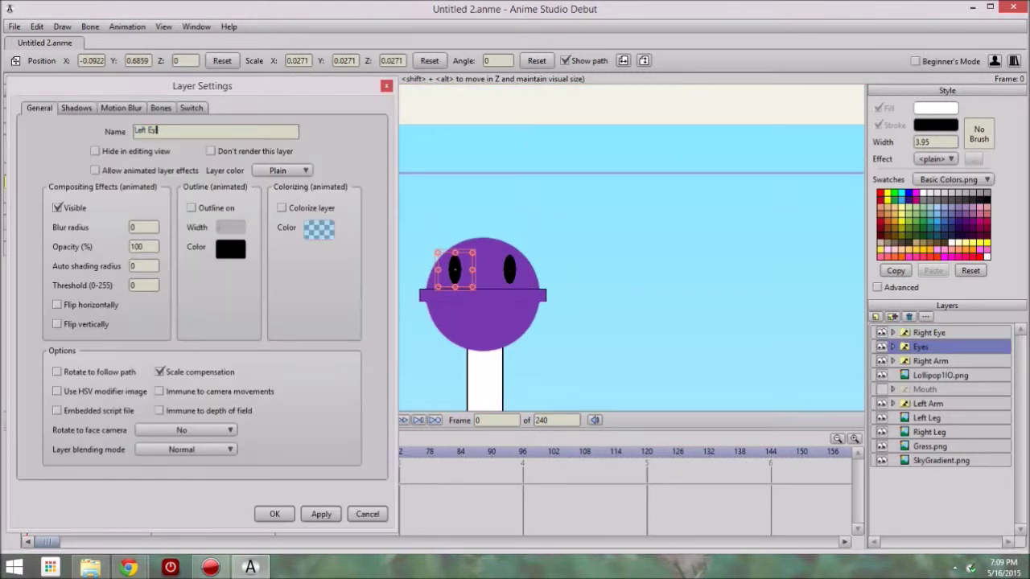
{"action": "type", "text": "e"}
{"action": "left_click", "coordinate": [278, 516]}
Step: Show the Mouth layer above the lollipop as FrownClosed.png, scaled to about 0.05 on the lower half of the head
{"action": "left_click", "coordinate": [924, 390]}
{"action": "left_click", "coordinate": [881, 390]}
{"action": "scroll", "coordinate": [451, 264], "scroll_direction": "down", "scroll_amount": 4}
{"action": "left_click_drag", "start_coordinate": [426, 247], "coordinate": [505, 241]}
{"action": "right_click", "coordinate": [993, 378]}
{"action": "left_click", "coordinate": [967, 549]}
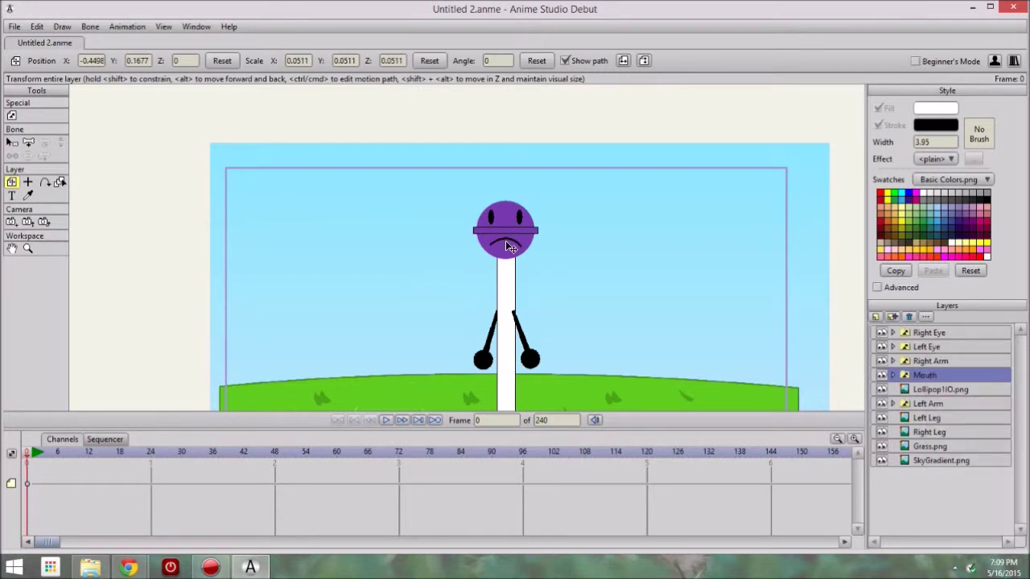
Step: Switch the mouth to the toothed frown image and narrow its horizontal scale to about 0.03
{"action": "right_click", "coordinate": [914, 372]}
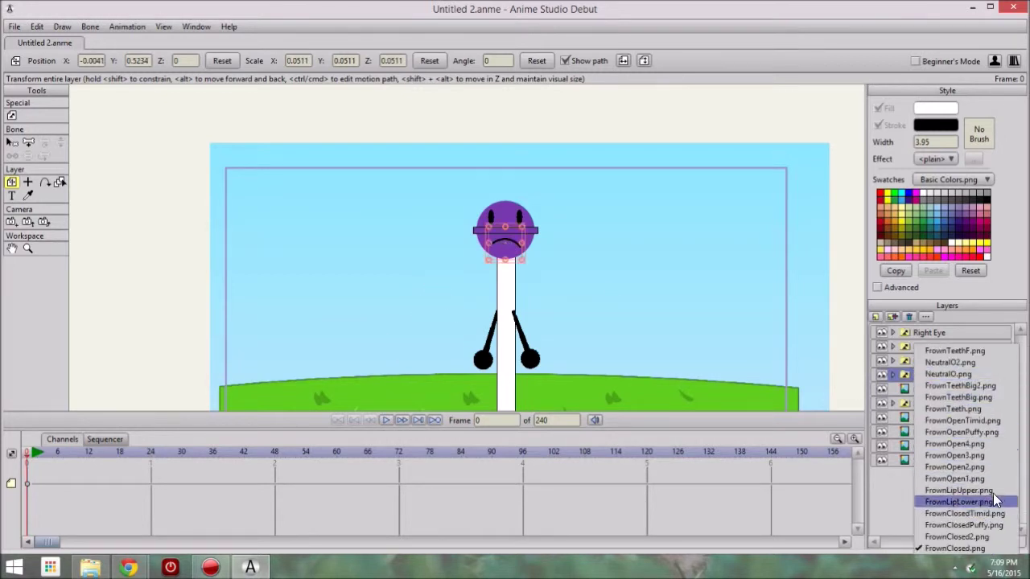
{"action": "left_click", "coordinate": [572, 301]}
{"action": "scroll", "coordinate": [592, 291], "scroll_direction": "up", "scroll_amount": 5}
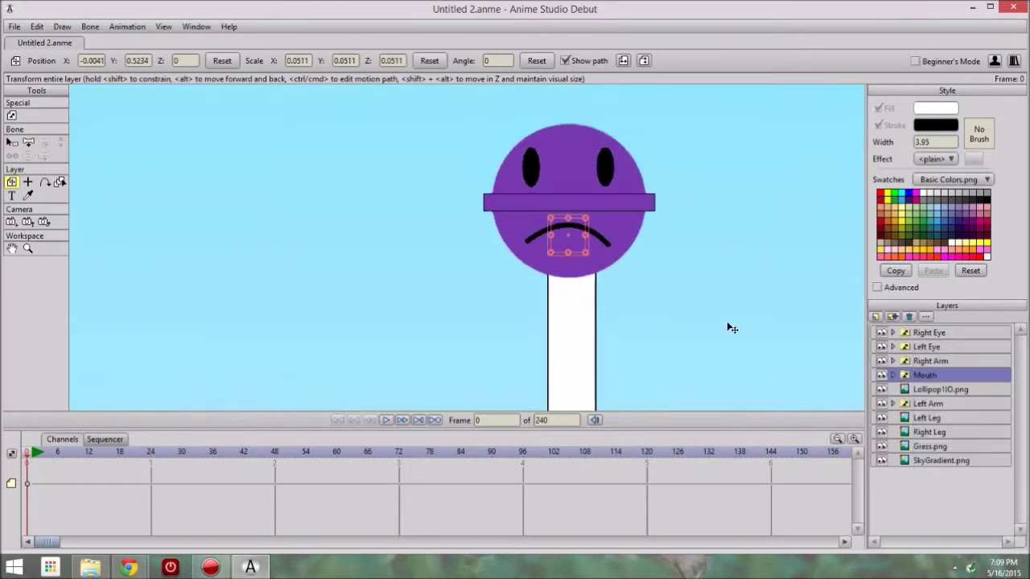
{"action": "right_click", "coordinate": [915, 377]}
{"action": "left_click", "coordinate": [556, 214]}
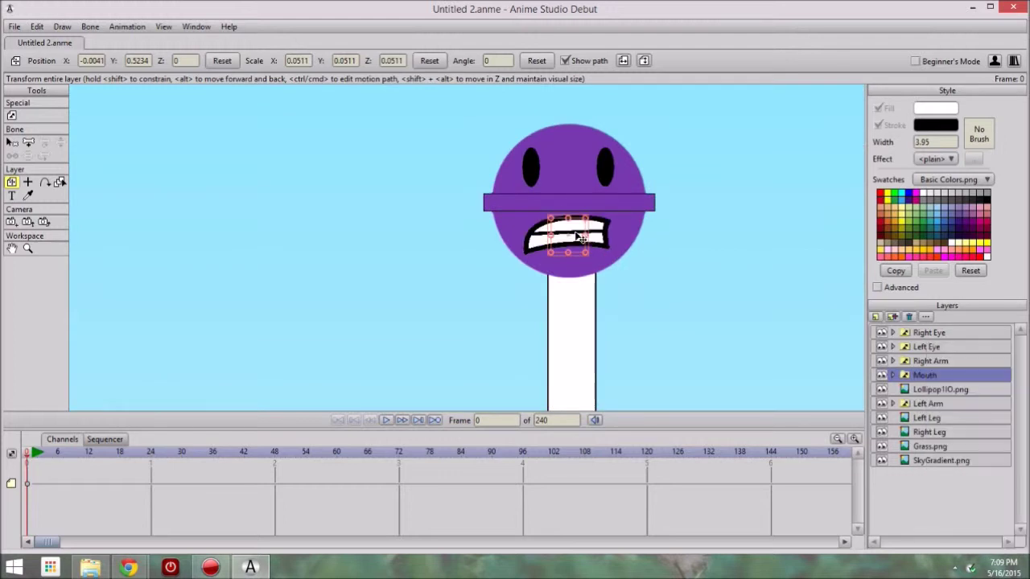
{"action": "scroll", "coordinate": [583, 239], "scroll_direction": "up", "scroll_amount": 3}
{"action": "scroll", "coordinate": [590, 244], "scroll_direction": "down", "scroll_amount": 6}
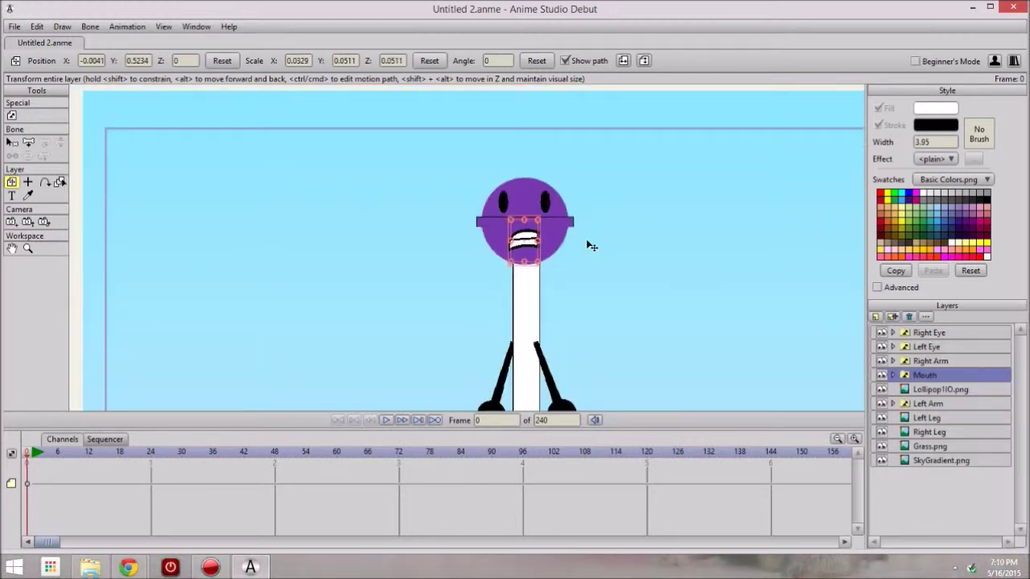
Step: Turn off the Left Eye layer's visibility in its settings and select the Right Eye layer
{"action": "left_click", "coordinate": [930, 333]}
{"action": "left_click", "coordinate": [925, 347]}
{"action": "double_click", "coordinate": [916, 348]}
{"action": "left_click", "coordinate": [58, 207]}
{"action": "left_click", "coordinate": [275, 514]}
{"action": "left_click", "coordinate": [928, 333]}
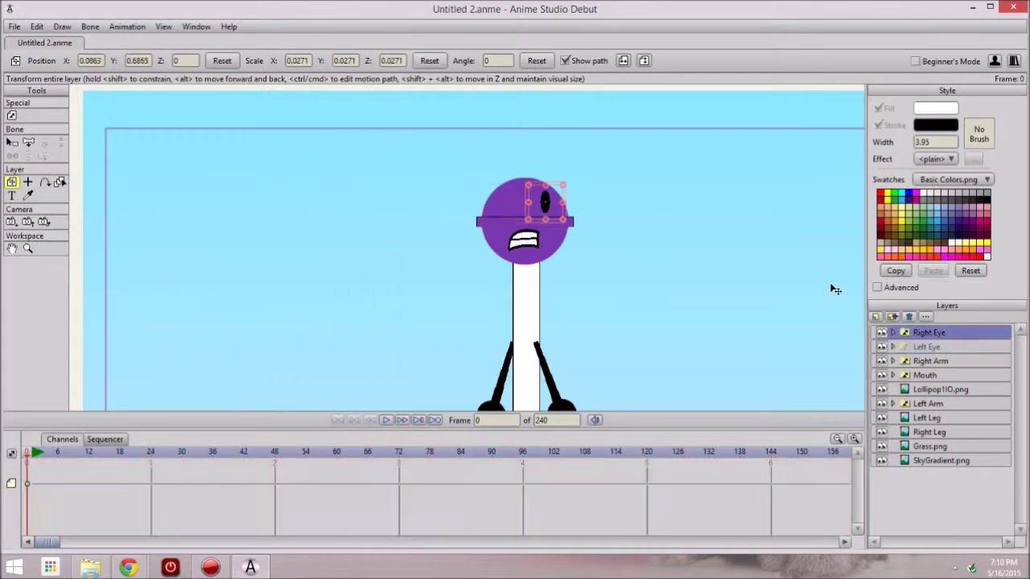
Step: Import the Notepad1IO picture from File Explorer onto the canvas
{"action": "scroll", "coordinate": [283, 435], "scroll_direction": "down", "scroll_amount": 5}
{"action": "left_click", "coordinate": [91, 567]}
{"action": "left_click_drag", "start_coordinate": [448, 138], "coordinate": [405, 260]}
{"action": "left_click", "coordinate": [78, 449]}
{"action": "double_click", "coordinate": [390, 233]}
{"action": "left_click_drag", "start_coordinate": [329, 402], "coordinate": [441, 221]}
Step: Scale the notepad to about 0.22 and move it outside the canvas frame, right of the scene
{"action": "left_click", "coordinate": [741, 254]}
{"action": "scroll", "coordinate": [455, 243], "scroll_direction": "down", "scroll_amount": 6}
{"action": "left_click_drag", "start_coordinate": [312, 104], "coordinate": [440, 232]}
{"action": "left_click_drag", "start_coordinate": [468, 279], "coordinate": [585, 278]}
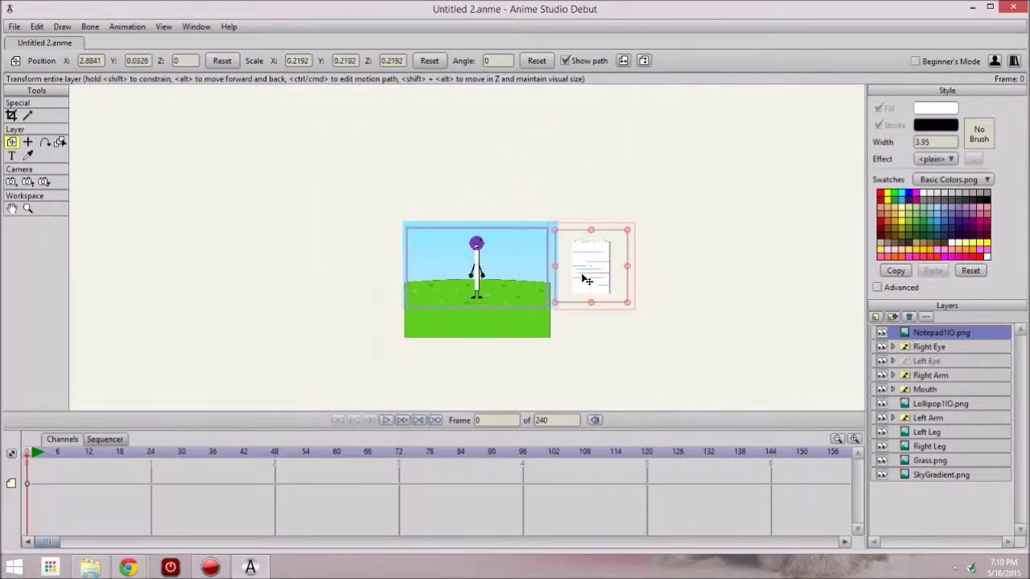
Step: Shift the mouth toward the right side of the lollipop's head
{"action": "scroll", "coordinate": [567, 286], "scroll_direction": "up", "scroll_amount": 6}
{"action": "left_click_drag", "start_coordinate": [727, 328], "coordinate": [378, 285]}
{"action": "left_click", "coordinate": [933, 389]}
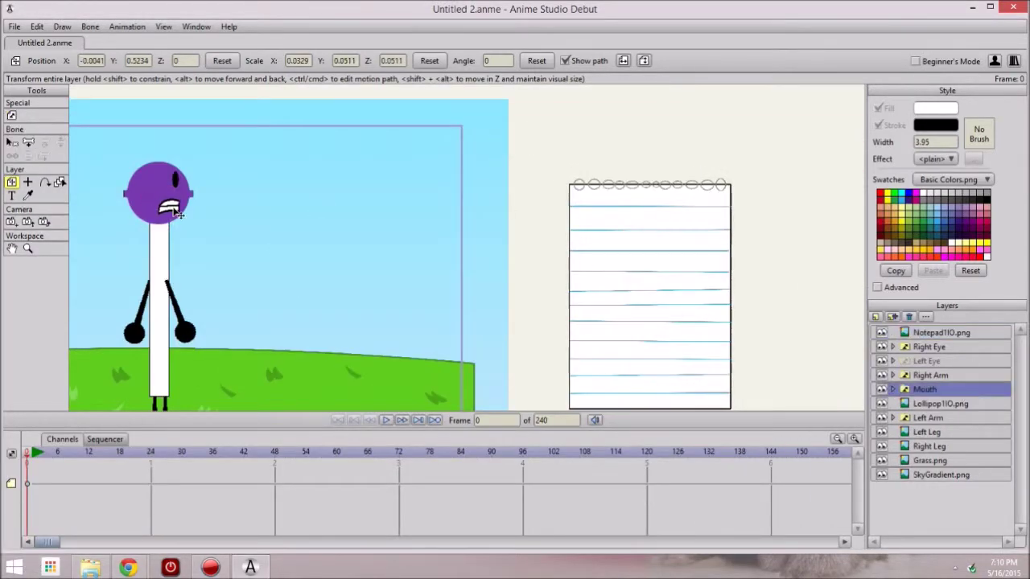
Step: Turn off the Right Arm layer's visibility in its settings
{"action": "left_click", "coordinate": [933, 375]}
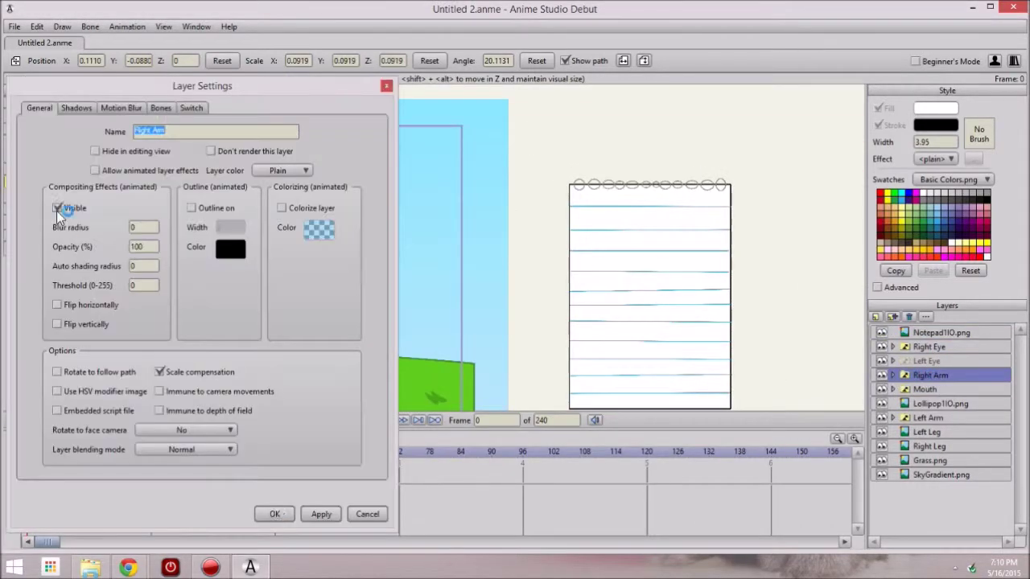
{"action": "left_click", "coordinate": [56, 205]}
{"action": "left_click", "coordinate": [272, 513]}
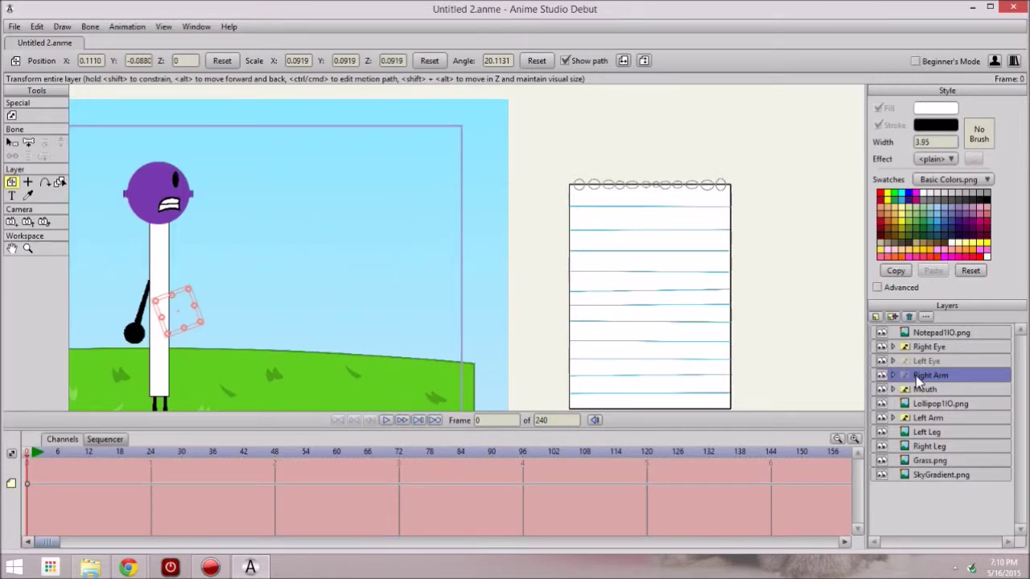
Step: Move the notepad into the scene to the right of the lollipop and reduce its size
{"action": "left_click", "coordinate": [941, 332]}
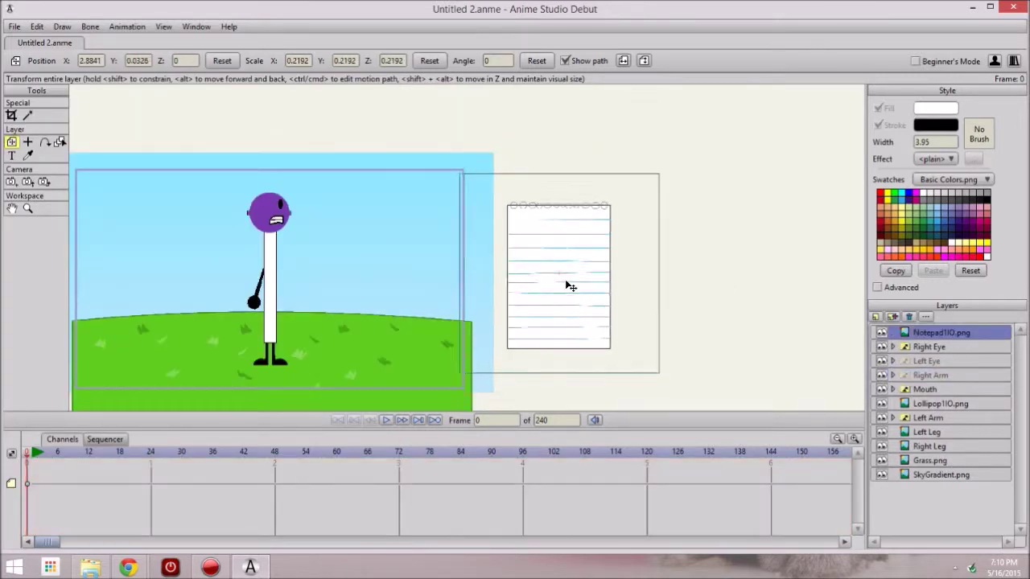
{"action": "left_click_drag", "start_coordinate": [566, 285], "coordinate": [410, 287]}
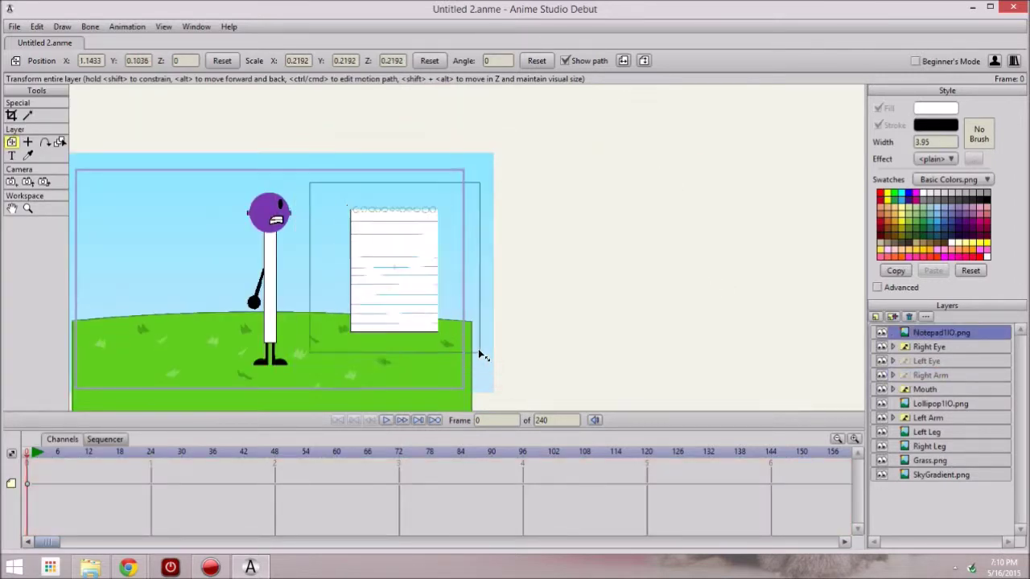
Step: Import WalkCycleSwitchLayer into the scene from the Legs > WalkCycle folder of BFDI Assets
{"action": "left_click", "coordinate": [95, 568]}
{"action": "left_click_drag", "start_coordinate": [300, 252], "coordinate": [408, 93]}
{"action": "left_click", "coordinate": [129, 461]}
{"action": "double_click", "coordinate": [248, 353]}
{"action": "double_click", "coordinate": [300, 272]}
{"action": "double_click", "coordinate": [381, 274]}
{"action": "left_click_drag", "start_coordinate": [563, 95], "coordinate": [303, 295]}
{"action": "left_click_drag", "start_coordinate": [277, 476], "coordinate": [451, 242]}
{"action": "left_click", "coordinate": [523, 257]}
{"action": "left_click", "coordinate": [547, 329]}
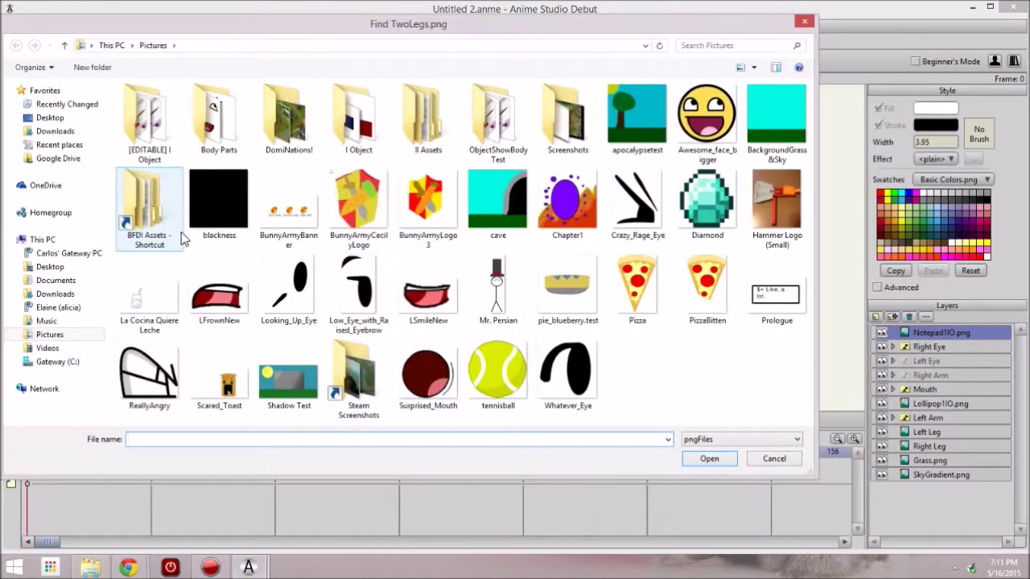
Step: Locate the missing TwoLegs.png image through the BFDI Assets shortcut for the imported walk cycle
{"action": "double_click", "coordinate": [179, 232]}
{"action": "double_click", "coordinate": [153, 119]}
{"action": "left_click", "coordinate": [771, 120]}
{"action": "left_click", "coordinate": [694, 463]}
Step: Place the Walk Cycle legs under the notepad outside the scene and flip the layer horizontally
{"action": "left_click", "coordinate": [894, 332]}
{"action": "double_click", "coordinate": [933, 332]}
{"action": "left_click", "coordinate": [274, 513]}
{"action": "left_click_drag", "start_coordinate": [338, 266], "coordinate": [563, 329]}
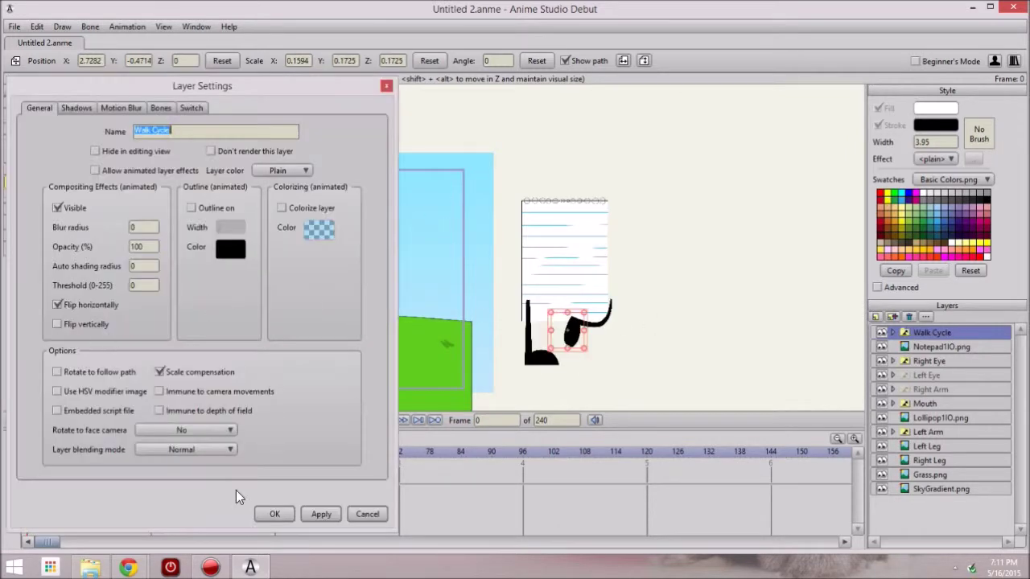
{"action": "left_click", "coordinate": [275, 513]}
Step: Put the Walk Cycle layer beneath the notepad layer and reduce the legs to fit under the notepad
{"action": "left_click_drag", "start_coordinate": [932, 332], "coordinate": [932, 351]}
{"action": "scroll", "coordinate": [593, 292], "scroll_direction": "up", "scroll_amount": 3}
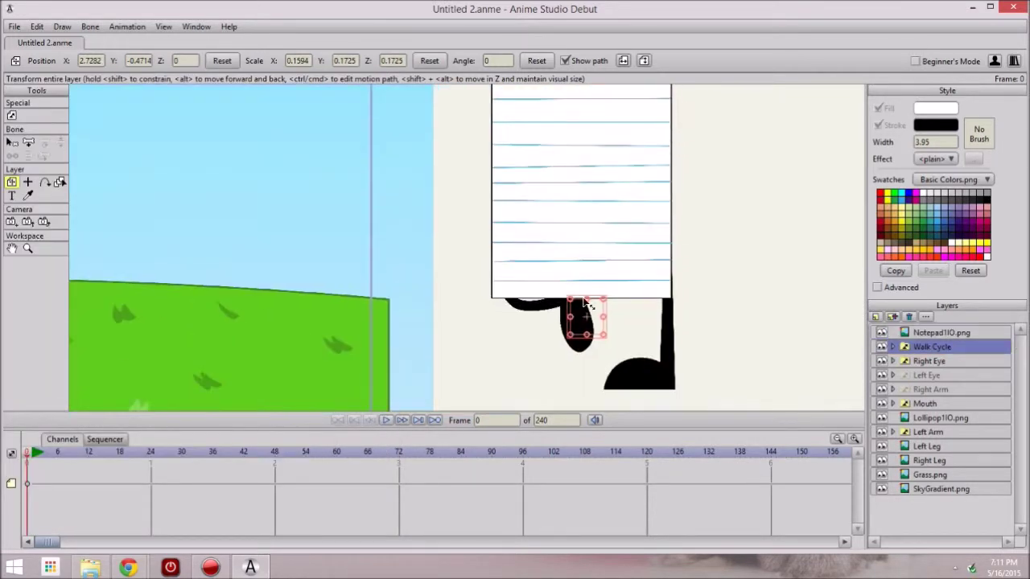
{"action": "left_click_drag", "start_coordinate": [563, 325], "coordinate": [555, 333]}
{"action": "left_click_drag", "start_coordinate": [601, 299], "coordinate": [595, 307]}
Step: Try another leg image in the Walk Cycle, return to the raised-foot pose, and scale the legs to about 0.13
{"action": "right_click", "coordinate": [935, 347]}
{"action": "left_click", "coordinate": [979, 507]}
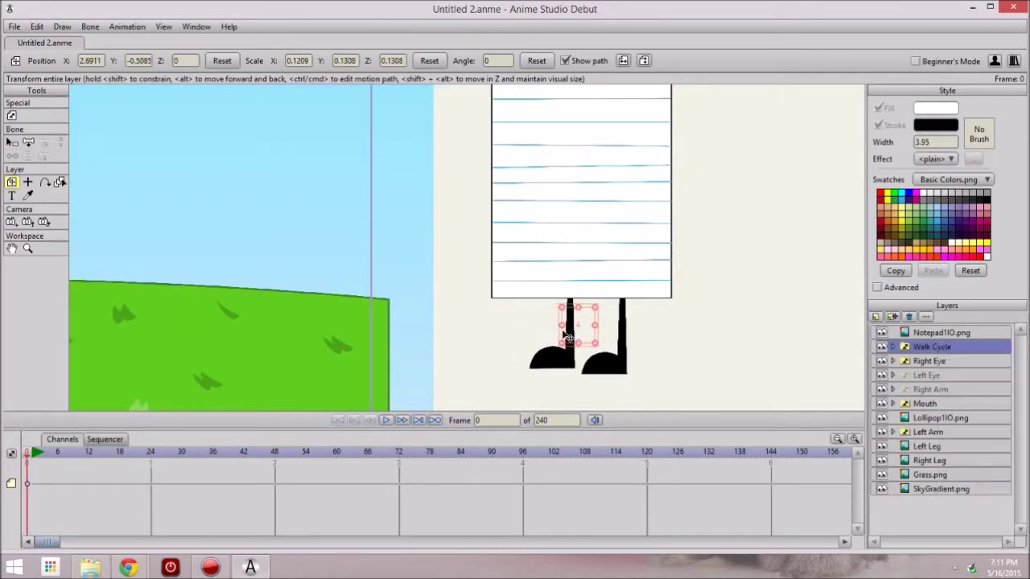
{"action": "right_click", "coordinate": [947, 349]}
{"action": "left_click", "coordinate": [974, 518]}
{"action": "scroll", "coordinate": [684, 325], "scroll_direction": "up", "scroll_amount": 1}
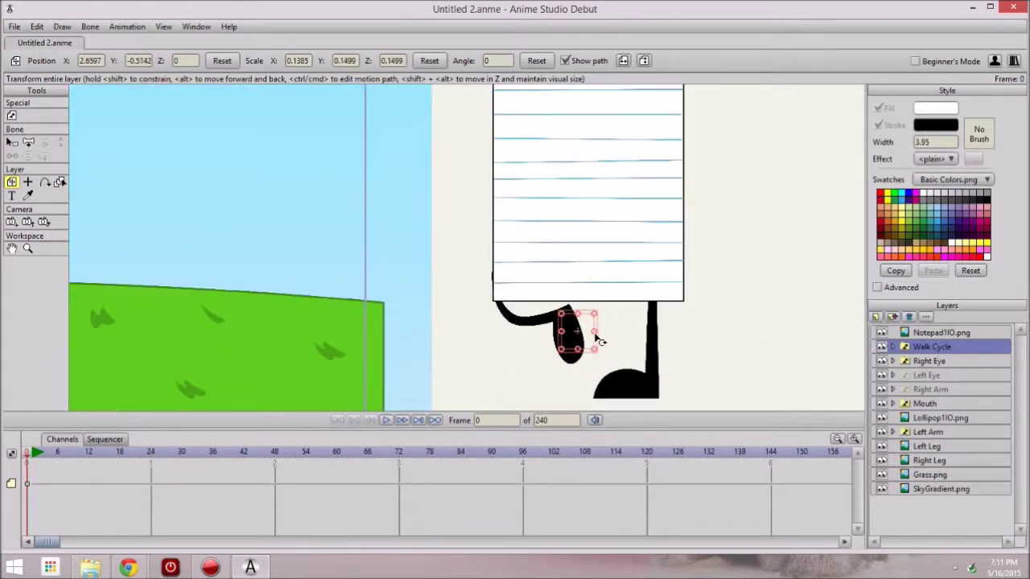
{"action": "right_click", "coordinate": [934, 348]}
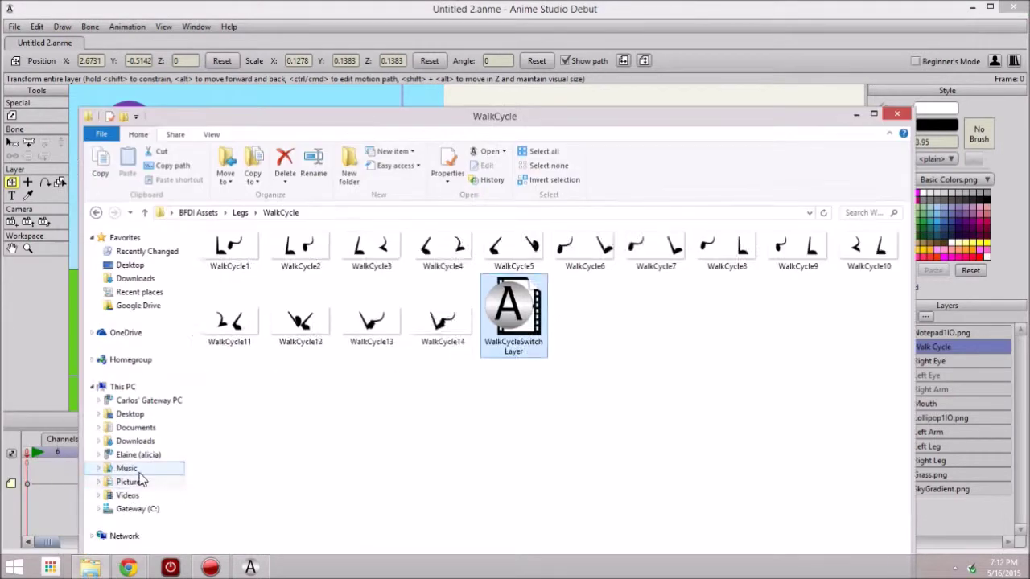
Step: Import the EyeHigh image from the Eyes folder of BFDI Assets
{"action": "left_click", "coordinate": [133, 480]}
{"action": "double_click", "coordinate": [306, 349]}
{"action": "double_click", "coordinate": [266, 279]}
{"action": "left_click_drag", "start_coordinate": [430, 113], "coordinate": [341, 172]}
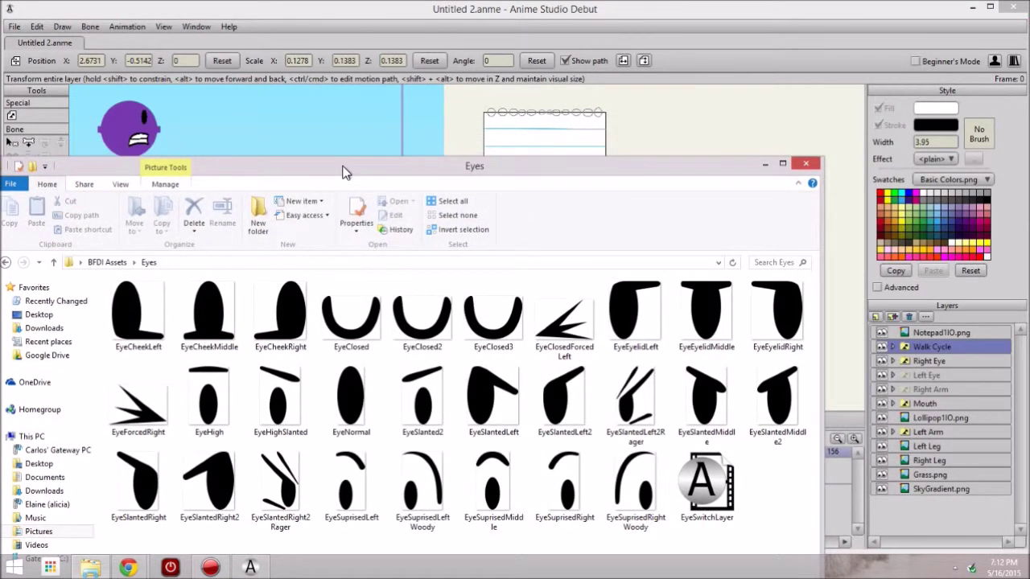
{"action": "left_click_drag", "start_coordinate": [591, 165], "coordinate": [574, 184]}
{"action": "left_click_drag", "start_coordinate": [191, 420], "coordinate": [566, 134]}
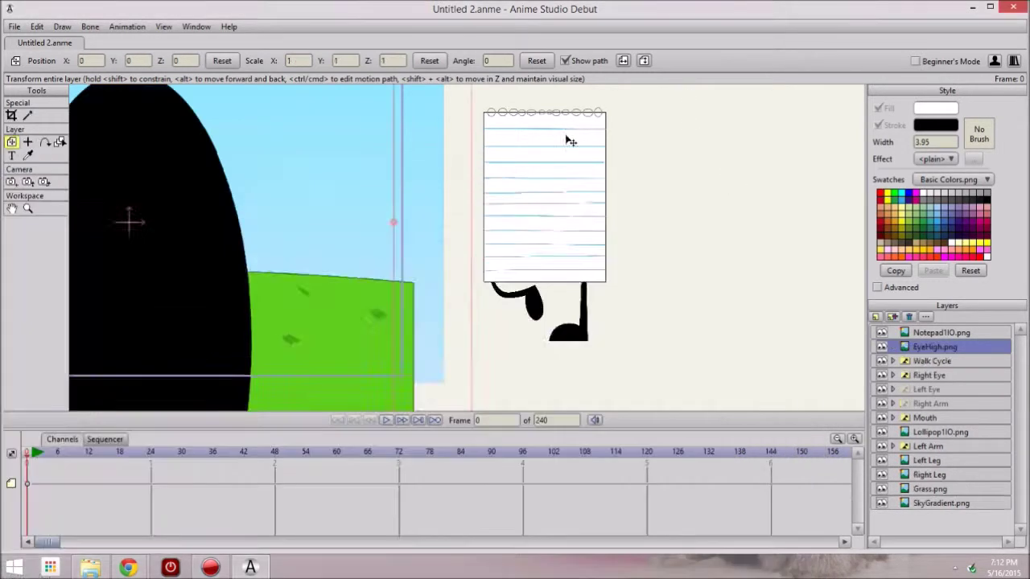
Step: Move the EyeHigh layer above the notepad layer and shrink the eye onto the notepad's upper left area
{"action": "scroll", "coordinate": [566, 134], "scroll_direction": "down", "scroll_amount": 5}
{"action": "left_click_drag", "start_coordinate": [271, 113], "coordinate": [351, 227]}
{"action": "left_click_drag", "start_coordinate": [983, 346], "coordinate": [983, 329]}
{"action": "scroll", "coordinate": [406, 191], "scroll_direction": "up", "scroll_amount": 5}
{"action": "left_click_drag", "start_coordinate": [194, 226], "coordinate": [518, 169]}
{"action": "left_click_drag", "start_coordinate": [556, 229], "coordinate": [526, 205]}
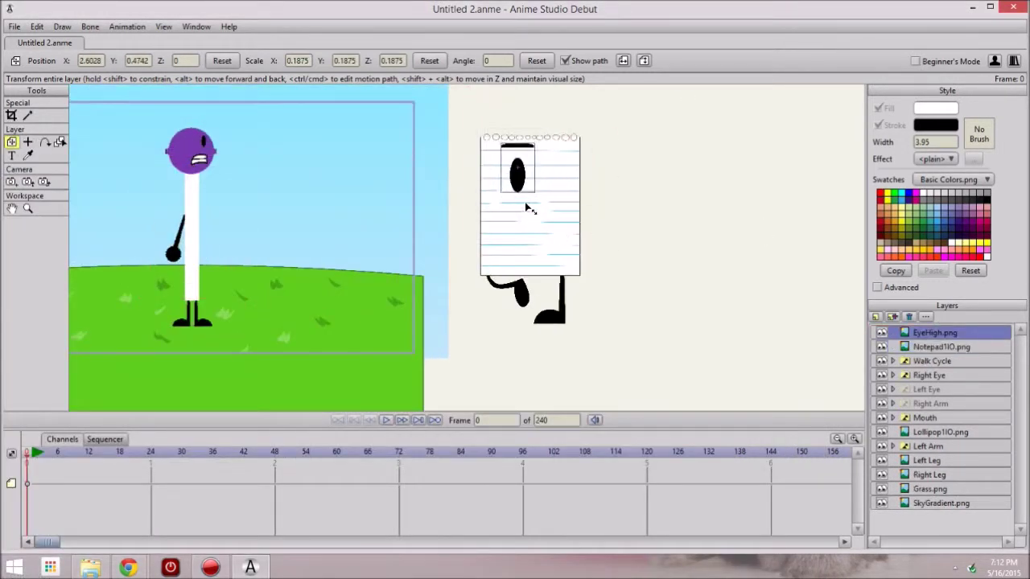
Step: Duplicate the EyeHigh layer and place the copy as the notepad's second eye
{"action": "left_click", "coordinate": [893, 316]}
{"action": "left_click_drag", "start_coordinate": [501, 167], "coordinate": [568, 170]}
Step: Import the NeutralClosed mouth image from the asset folders
{"action": "left_click", "coordinate": [90, 567]}
{"action": "left_click", "coordinate": [163, 442]}
{"action": "double_click", "coordinate": [253, 308]}
{"action": "double_click", "coordinate": [269, 256]}
{"action": "double_click", "coordinate": [266, 224]}
{"action": "left_click_drag", "start_coordinate": [378, 75], "coordinate": [237, 220]}
{"action": "left_click", "coordinate": [725, 218]}
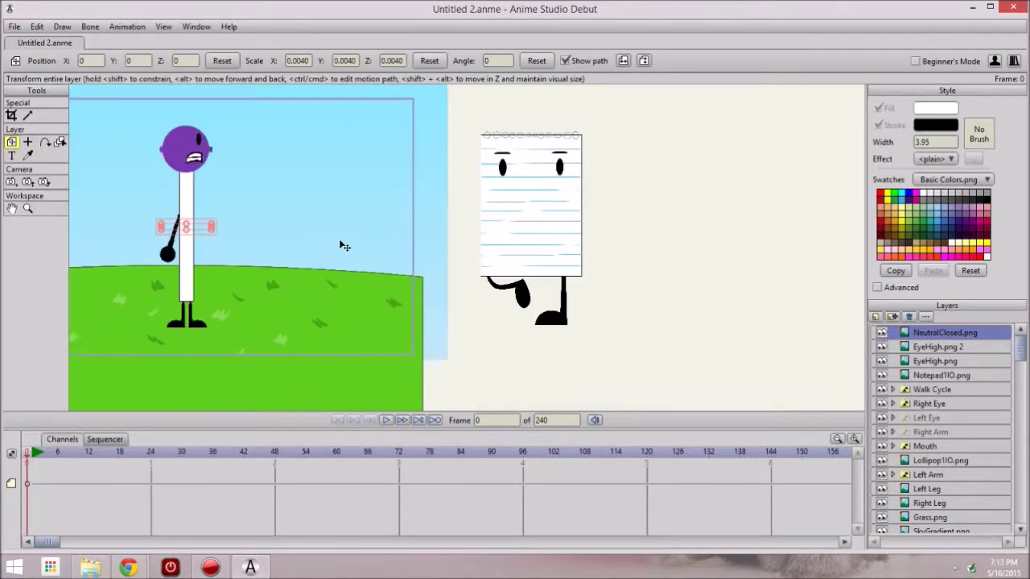
Step: Scale the closed mouth to about 0.037 and place it below the notepad's eyes
{"action": "left_click_drag", "start_coordinate": [344, 245], "coordinate": [545, 320]}
{"action": "scroll", "coordinate": [561, 198], "scroll_direction": "up", "scroll_amount": 3}
{"action": "scroll", "coordinate": [510, 288], "scroll_direction": "up", "scroll_amount": 4}
{"action": "scroll", "coordinate": [545, 319], "scroll_direction": "down", "scroll_amount": 5}
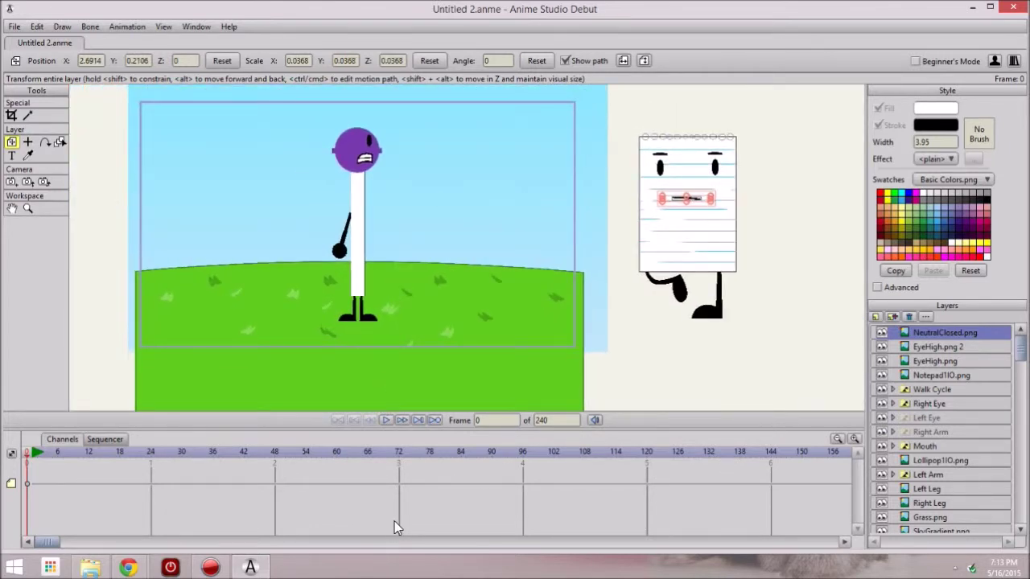
Step: Animate the Walk Cycle legs sliding left across the scene with an end keyframe at frame 144, and preview the motion
{"action": "key", "text": "space"}
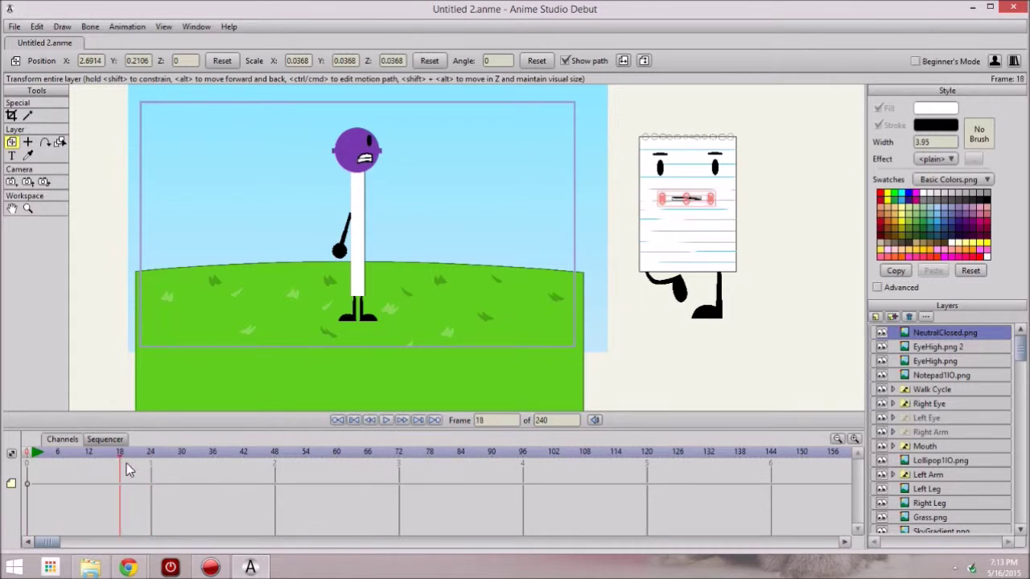
{"action": "left_click", "coordinate": [932, 377]}
{"action": "left_click", "coordinate": [932, 389]}
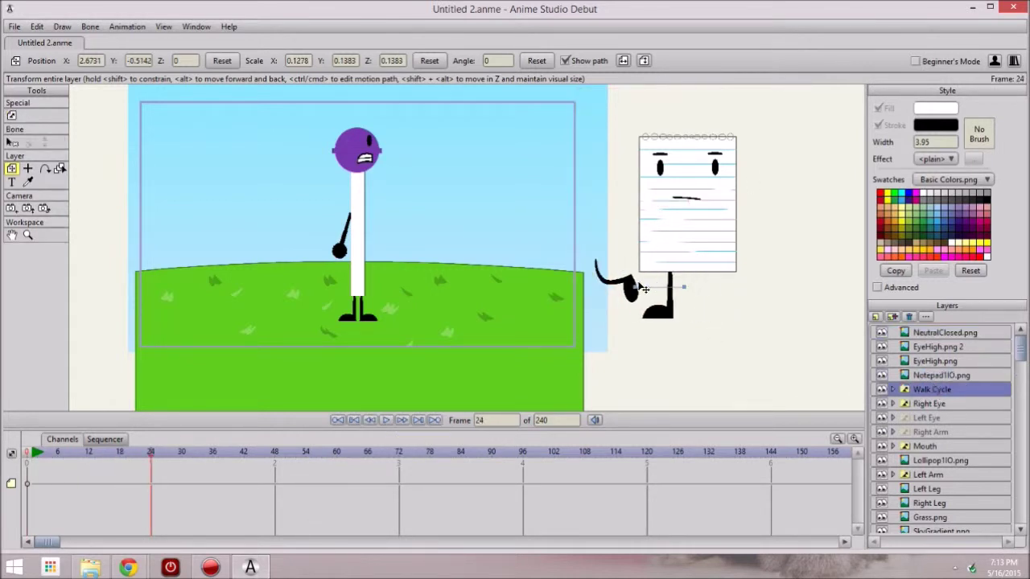
{"action": "left_click_drag", "start_coordinate": [155, 443], "coordinate": [101, 454]}
{"action": "left_click", "coordinate": [388, 421]}
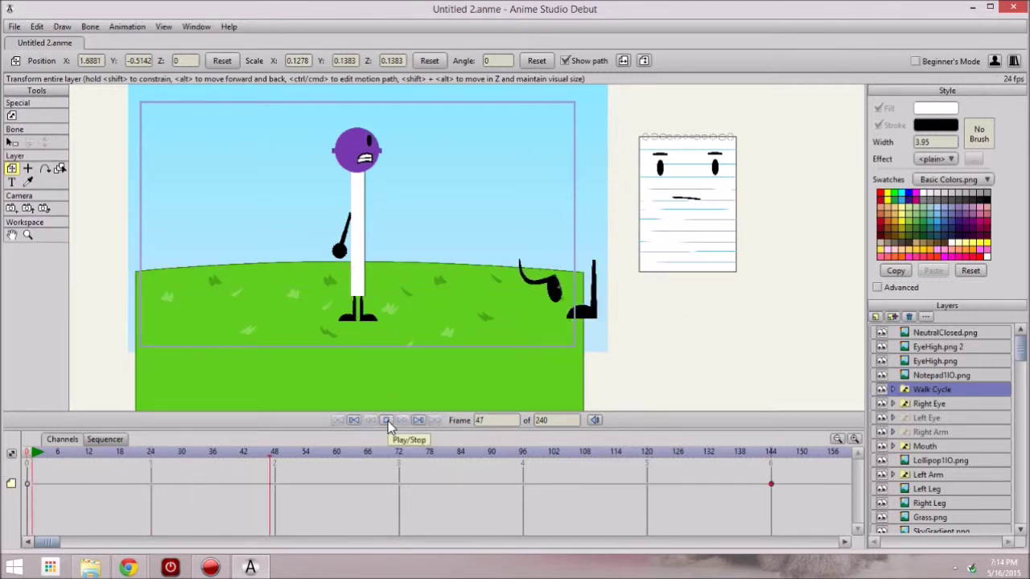
{"action": "left_click", "coordinate": [388, 421]}
Step: Move the legs' end keyframe to frame 192 and position the legs outside the scene, past its left edge
{"action": "left_click_drag", "start_coordinate": [50, 542], "coordinate": [130, 542]}
{"action": "left_click", "coordinate": [385, 420]}
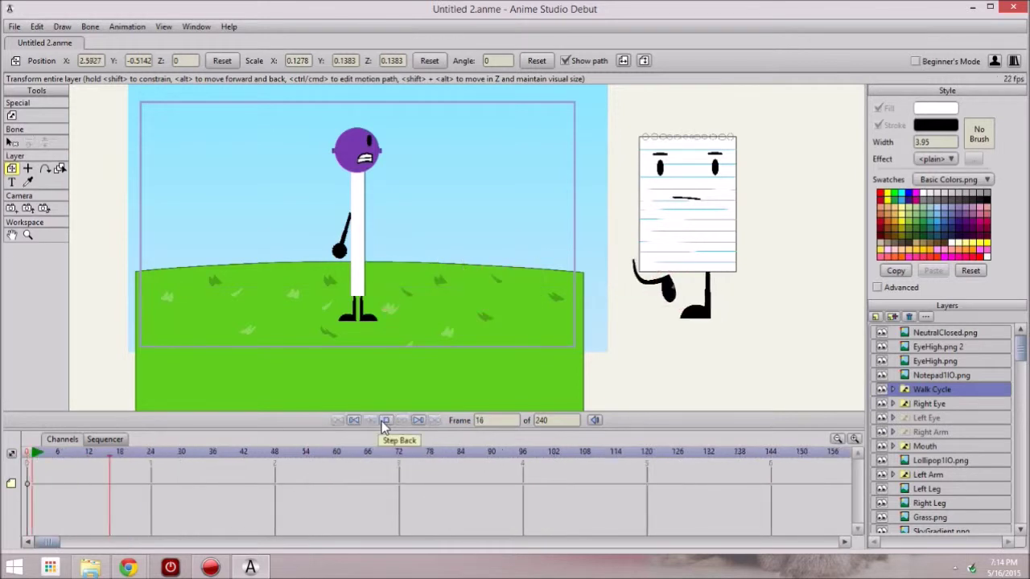
{"action": "left_click", "coordinate": [381, 421]}
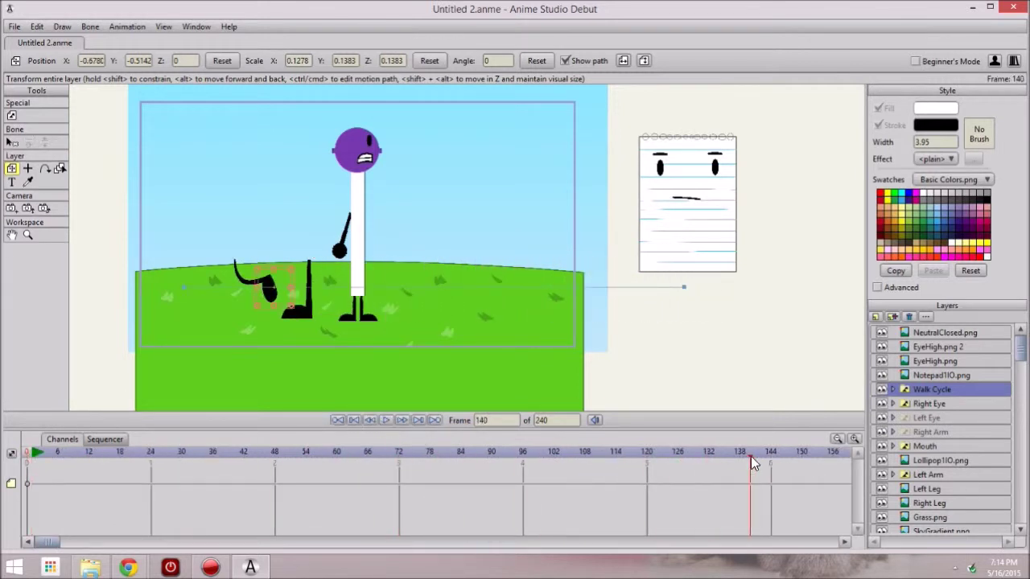
{"action": "left_click_drag", "start_coordinate": [712, 459], "coordinate": [662, 483]}
{"action": "left_click_drag", "start_coordinate": [119, 317], "coordinate": [291, 322]}
{"action": "left_click_drag", "start_coordinate": [357, 294], "coordinate": [242, 297]}
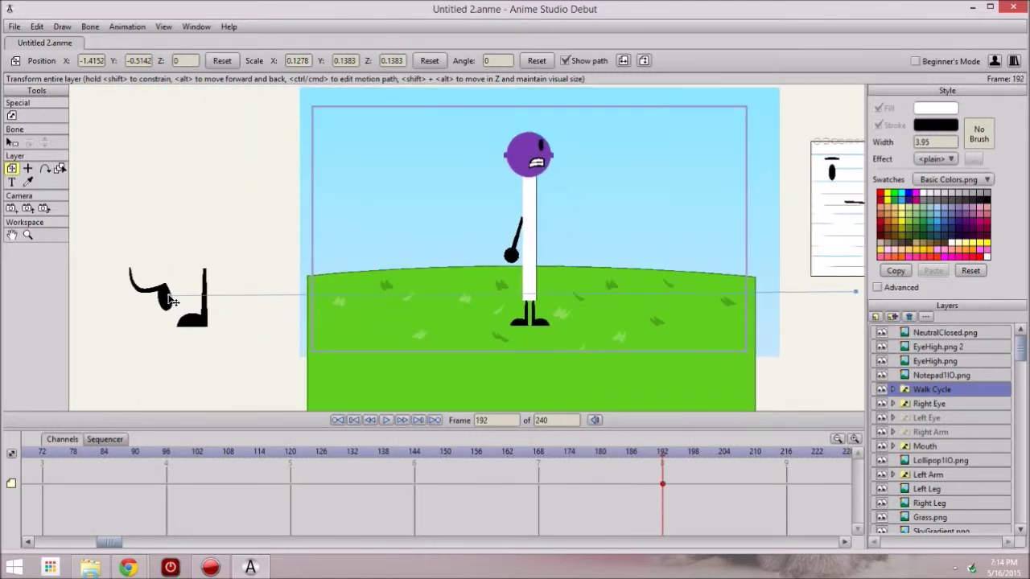
{"action": "scroll", "coordinate": [173, 286], "scroll_direction": "down", "scroll_amount": 3}
{"action": "scroll", "coordinate": [201, 281], "scroll_direction": "up", "scroll_amount": 3}
Step: At frame 192, move the notepad sheet, both eyes and mouth onto the legs left of the scene, and preview the motion
{"action": "left_click", "coordinate": [974, 334]}
{"action": "left_click", "coordinate": [966, 376]}
{"action": "left_click_drag", "start_coordinate": [835, 251], "coordinate": [214, 255]}
{"action": "left_click", "coordinate": [952, 361]}
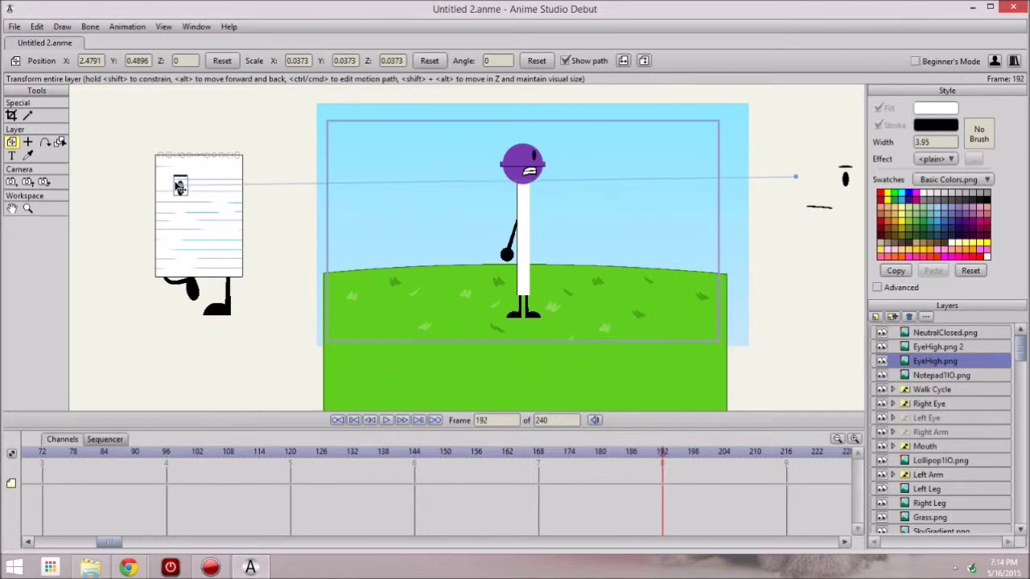
{"action": "left_click_drag", "start_coordinate": [179, 180], "coordinate": [178, 181]}
{"action": "left_click", "coordinate": [853, 179]}
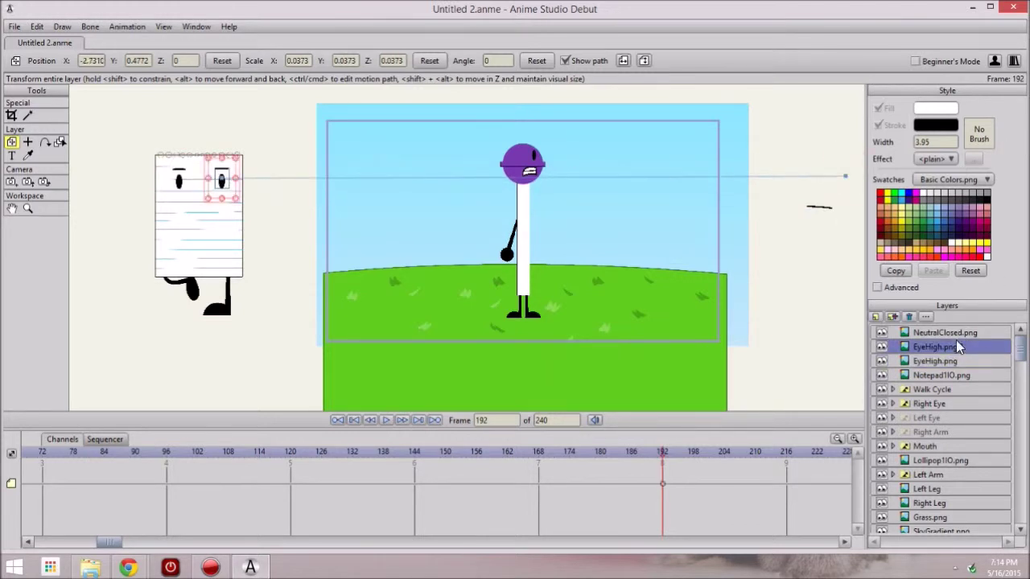
{"action": "left_click", "coordinate": [833, 209]}
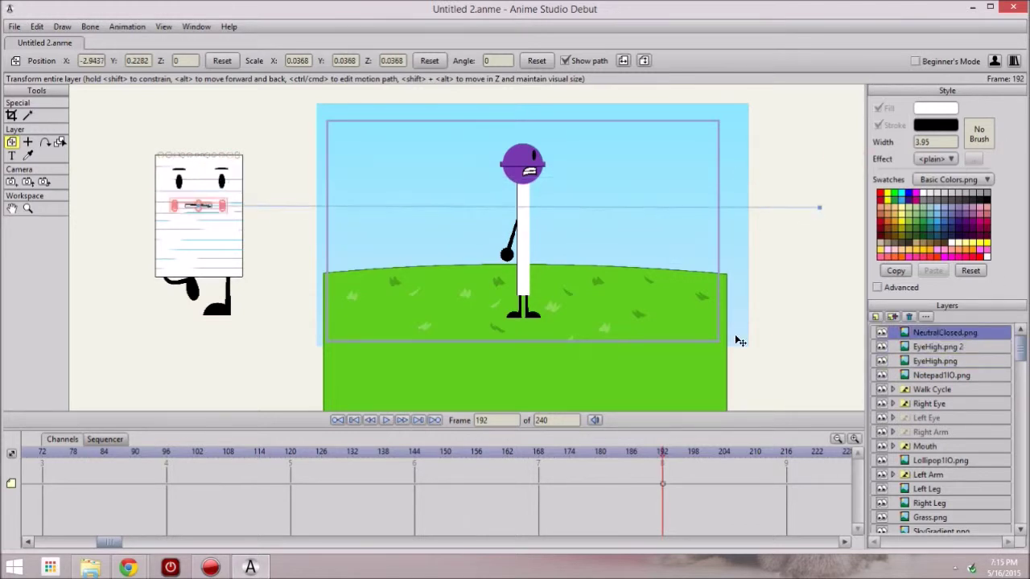
{"action": "left_click", "coordinate": [384, 420]}
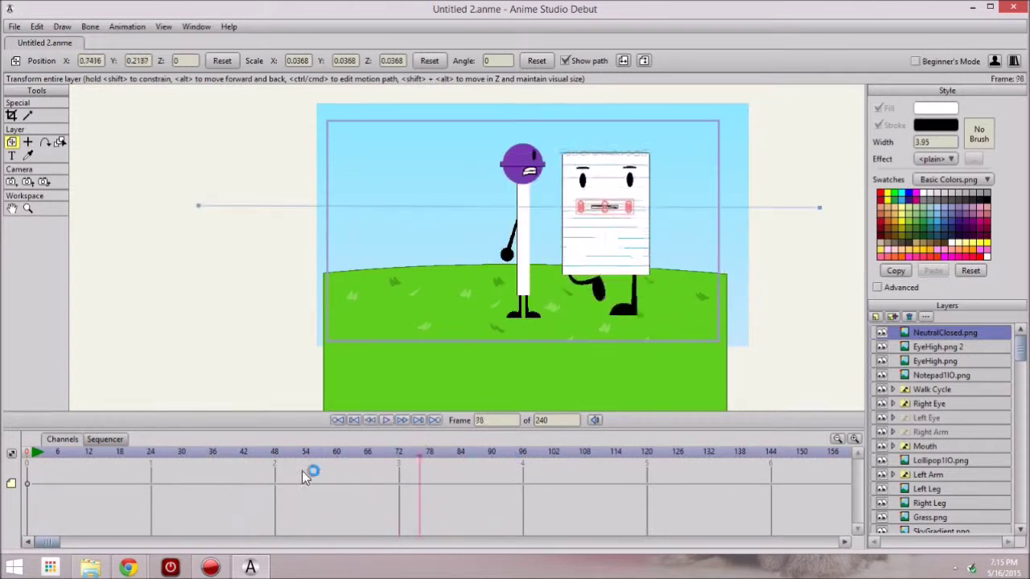
Step: Switch the Walk Cycle layer to the successive walk images, one per frame, from frame 42 to frame 55
{"action": "left_click_drag", "start_coordinate": [302, 471], "coordinate": [242, 490]}
{"action": "left_click", "coordinate": [976, 391]}
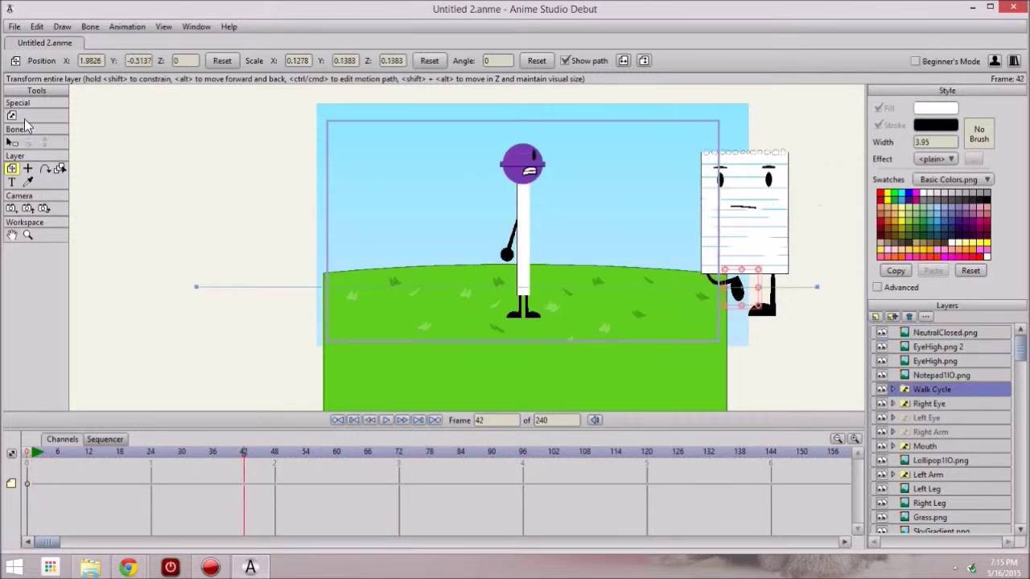
{"action": "left_click", "coordinate": [12, 116]}
{"action": "left_click", "coordinate": [99, 63]}
{"action": "left_click", "coordinate": [131, 88]}
{"action": "key", "text": "Right"}
{"action": "left_click", "coordinate": [120, 66]}
{"action": "left_click", "coordinate": [150, 102]}
{"action": "key", "text": "Right"}
{"action": "left_click_drag", "start_coordinate": [150, 65], "coordinate": [151, 132]}
{"action": "key", "text": "Right"}
{"action": "key", "text": "Right"}
{"action": "key", "text": "Right"}
{"action": "left_click", "coordinate": [93, 63]}
{"action": "left_click", "coordinate": [161, 145]}
{"action": "left_click", "coordinate": [151, 62]}
{"action": "left_click", "coordinate": [165, 156]}
{"action": "left_click", "coordinate": [151, 62]}
{"action": "left_click", "coordinate": [165, 168]}
{"action": "left_click", "coordinate": [151, 62]}
{"action": "left_click", "coordinate": [165, 180]}
{"action": "left_click", "coordinate": [151, 62]}
{"action": "left_click", "coordinate": [164, 191]}
{"action": "left_click", "coordinate": [151, 62]}
{"action": "left_click", "coordinate": [173, 202]}
{"action": "left_click", "coordinate": [152, 62]}
{"action": "left_click", "coordinate": [173, 215]}
{"action": "left_click", "coordinate": [152, 62]}
{"action": "left_click", "coordinate": [177, 226]}
{"action": "left_click", "coordinate": [151, 62]}
Step: At frame 41, key WalkCycle1.png as the Walk Cycle's active image
{"action": "left_click", "coordinate": [239, 470]}
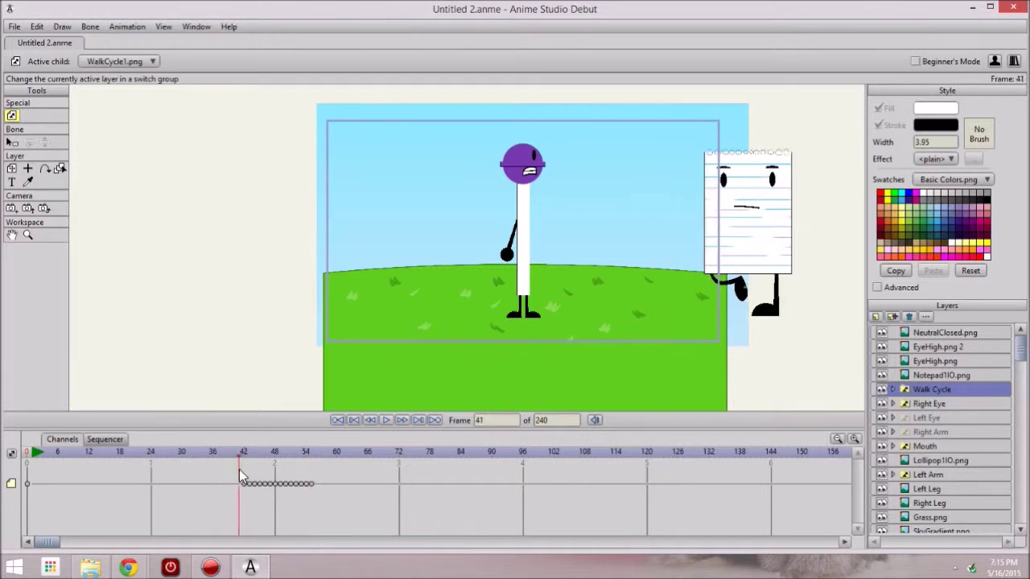
{"action": "left_click", "coordinate": [151, 62]}
{"action": "left_click", "coordinate": [161, 75]}
Step: Copy the walk-image keyframes and paste them repeatedly along the timeline up to about frame 160
{"action": "left_click_drag", "start_coordinate": [302, 469], "coordinate": [311, 469]}
{"action": "left_click_drag", "start_coordinate": [320, 476], "coordinate": [201, 496]}
{"action": "left_click_drag", "start_coordinate": [308, 454], "coordinate": [706, 455]}
{"action": "left_click", "coordinate": [779, 456]}
{"action": "key", "text": "ctrl+v"}
{"action": "left_click_drag", "start_coordinate": [48, 541], "coordinate": [85, 542]}
{"action": "left_click_drag", "start_coordinate": [358, 457], "coordinate": [3, 469]}
Step: Play the animation to check the notepad's walk, and return to around frame 42
{"action": "left_click", "coordinate": [388, 419]}
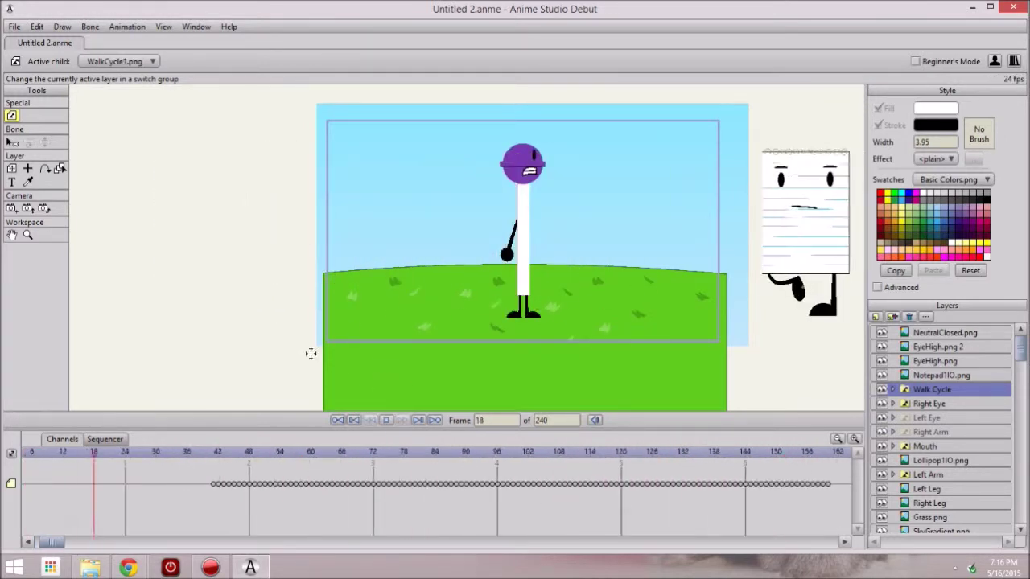
{"action": "left_click", "coordinate": [383, 421]}
{"action": "left_click", "coordinate": [387, 420]}
{"action": "left_click", "coordinate": [386, 420]}
{"action": "left_click_drag", "start_coordinate": [236, 457], "coordinate": [245, 458]}
Step: Render still previews of the walking notepad scene and close each one
{"action": "left_click", "coordinate": [13, 26]}
{"action": "mouse_move", "coordinate": [82, 182]}
{"action": "left_click", "coordinate": [84, 202]}
{"action": "left_click", "coordinate": [14, 26]}
{"action": "left_click", "coordinate": [28, 214]}
{"action": "left_click", "coordinate": [786, 117]}
{"action": "left_click", "coordinate": [14, 26]}
{"action": "left_click", "coordinate": [28, 214]}
{"action": "left_click", "coordinate": [786, 118]}
{"action": "left_click", "coordinate": [14, 26]}
{"action": "left_click", "coordinate": [103, 215]}
{"action": "left_click", "coordinate": [785, 118]}
{"action": "left_click", "coordinate": [14, 27]}
{"action": "left_click", "coordinate": [32, 214]}
{"action": "left_click", "coordinate": [786, 116]}
Step: Replay the animation from the start and stop where the notepad passes in front of the lollipop
{"action": "key", "text": "space"}
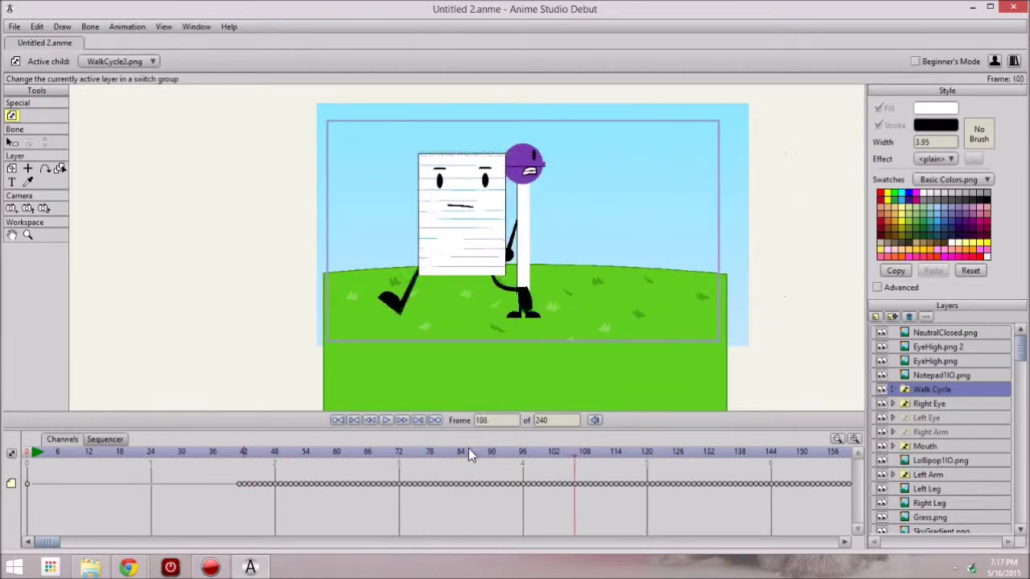
{"action": "left_click", "coordinate": [386, 420]}
{"action": "left_click", "coordinate": [338, 420]}
{"action": "left_click", "coordinate": [386, 422]}
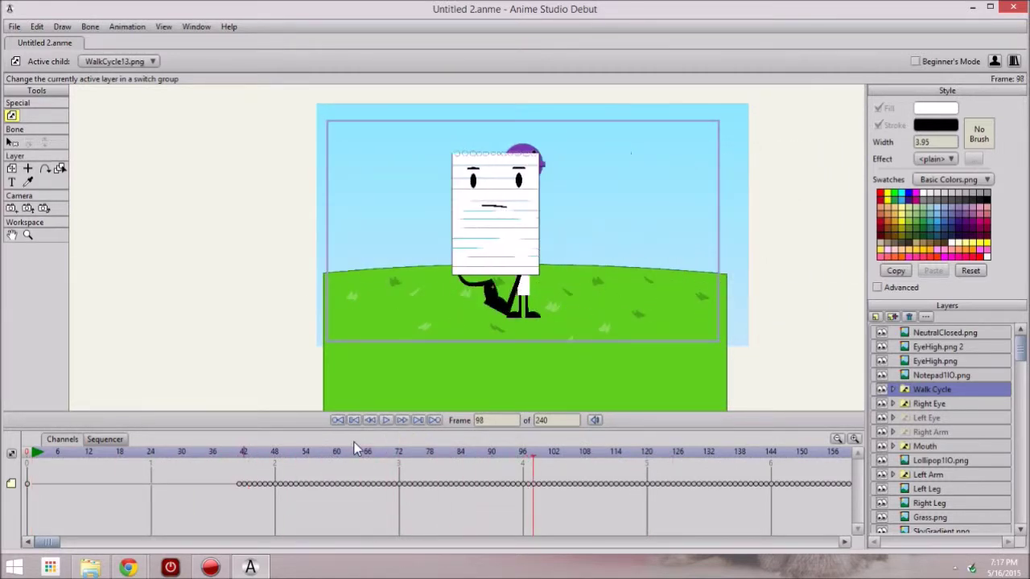
Step: Keyframe the lollipop's Right Eye at frame 93 and move it to the left side of the head at frame 96
{"action": "left_click", "coordinate": [932, 503]}
{"action": "left_click", "coordinate": [951, 517]}
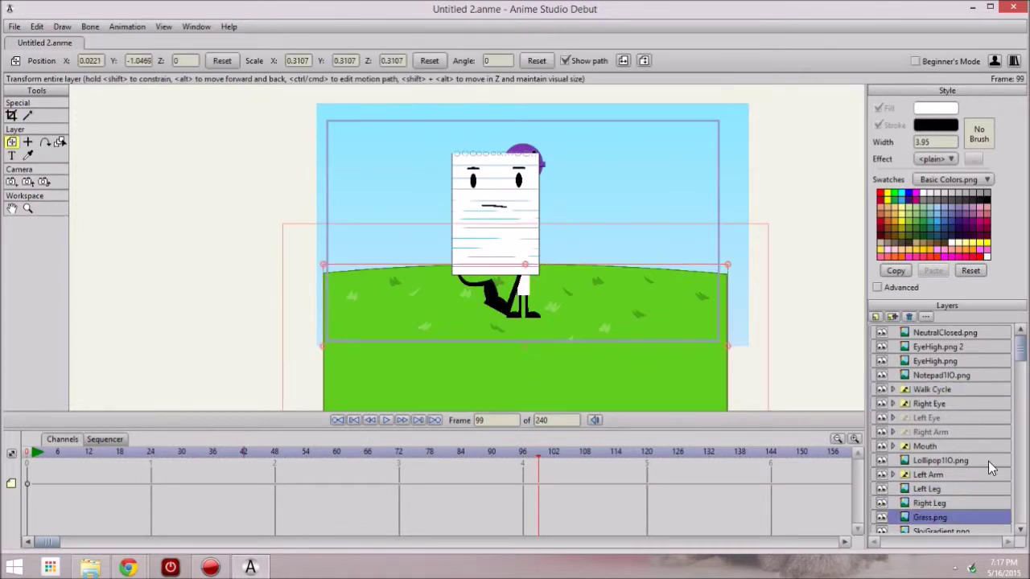
{"action": "left_click", "coordinate": [983, 460]}
{"action": "scroll", "coordinate": [772, 356], "scroll_direction": "up", "scroll_amount": 1}
{"action": "left_click", "coordinate": [930, 404]}
{"action": "scroll", "coordinate": [745, 269], "scroll_direction": "up", "scroll_amount": 4}
{"action": "left_click_drag", "start_coordinate": [745, 245], "coordinate": [669, 419]}
{"action": "left_click_drag", "start_coordinate": [504, 452], "coordinate": [507, 464]}
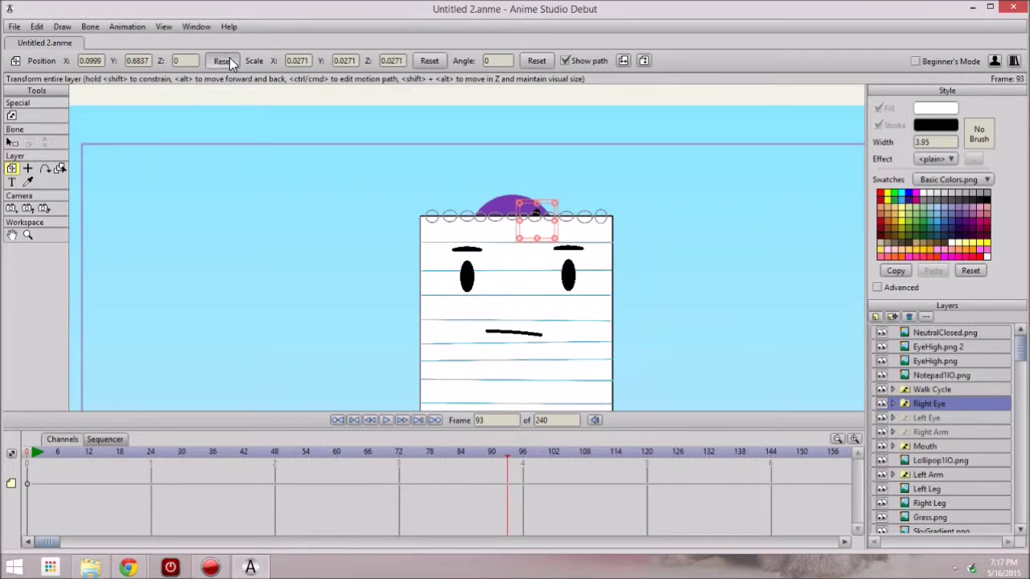
{"action": "key", "text": "Right"}
{"action": "key", "text": "Right"}
{"action": "key", "text": "Right"}
{"action": "key", "text": "Right"}
{"action": "key", "text": "Left"}
{"action": "left_click_drag", "start_coordinate": [542, 210], "coordinate": [496, 210]}
{"action": "key", "text": "Left"}
{"action": "key", "text": "Left"}
{"action": "key", "text": "Left"}
{"action": "key", "text": "Left"}
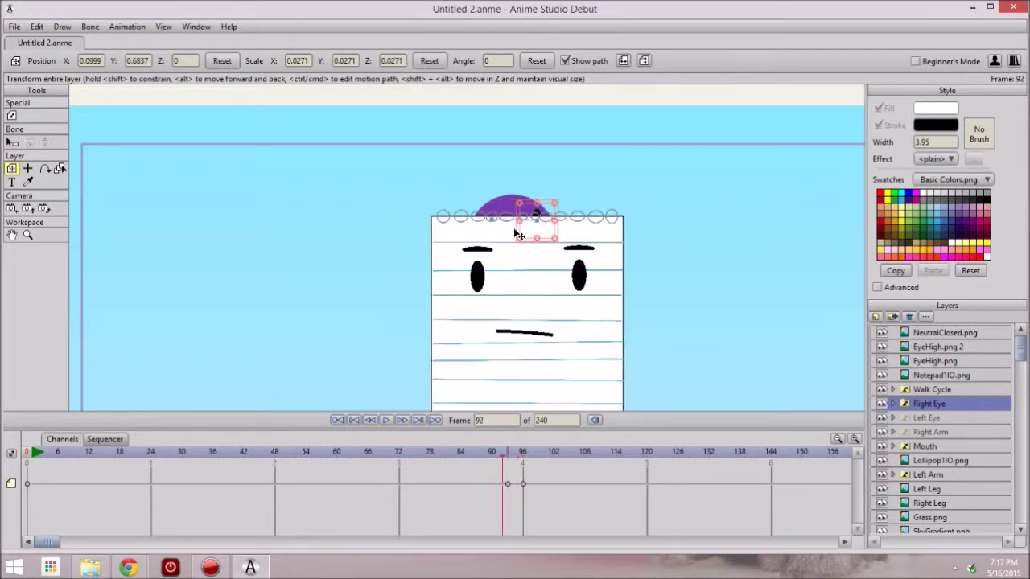
Step: Shift the Right Eye's second keyframe to frame 102 and play the animation to check the eye movement
{"action": "left_click", "coordinate": [355, 421]}
{"action": "left_click", "coordinate": [386, 420]}
{"action": "scroll", "coordinate": [399, 251], "scroll_direction": "down", "scroll_amount": 4}
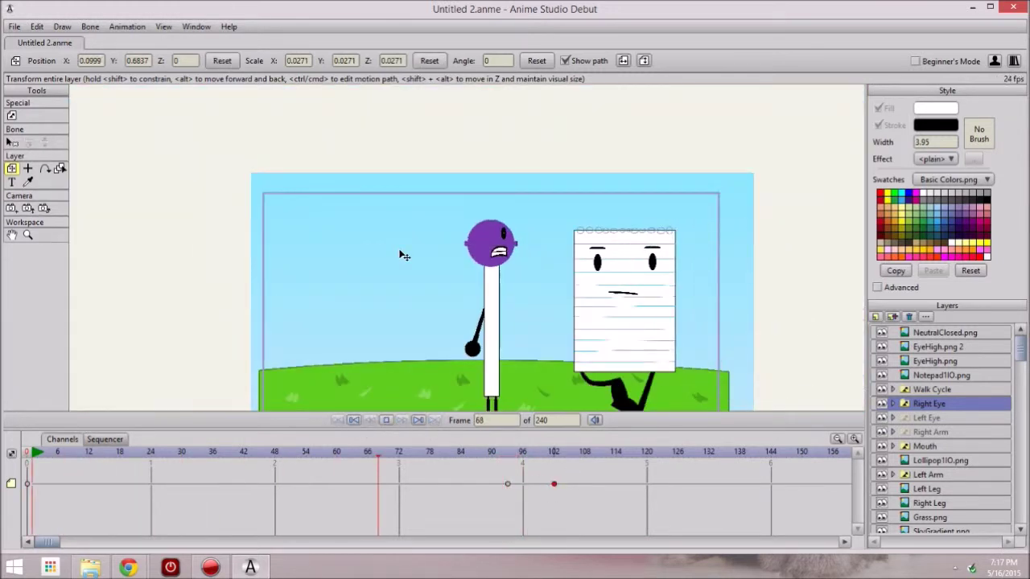
{"action": "left_click", "coordinate": [388, 421]}
Step: Delete the hidden Left Eye layer and rename the Right Eye layer as Lollipop's Eye
{"action": "left_click", "coordinate": [983, 418]}
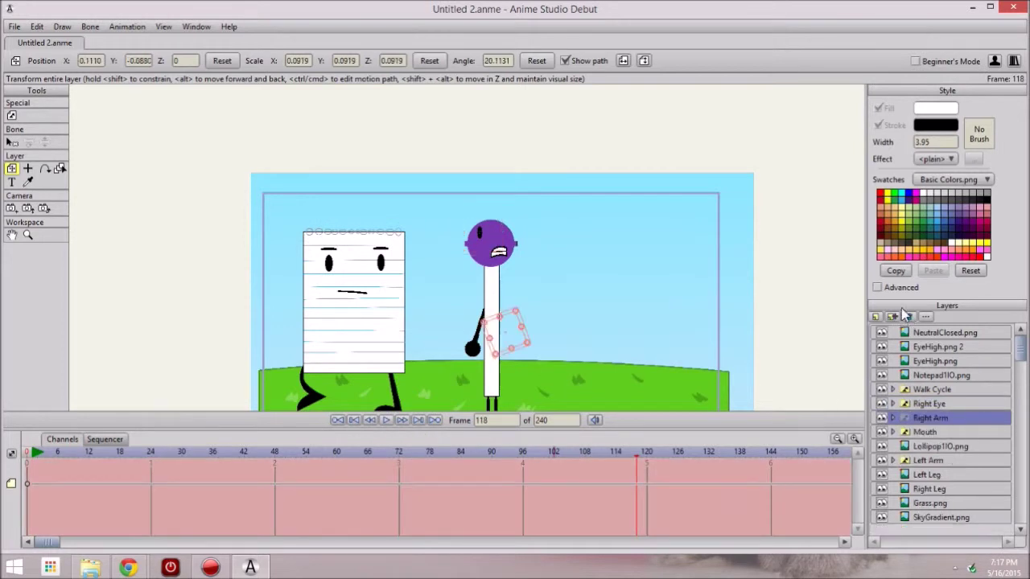
{"action": "left_click", "coordinate": [962, 361]}
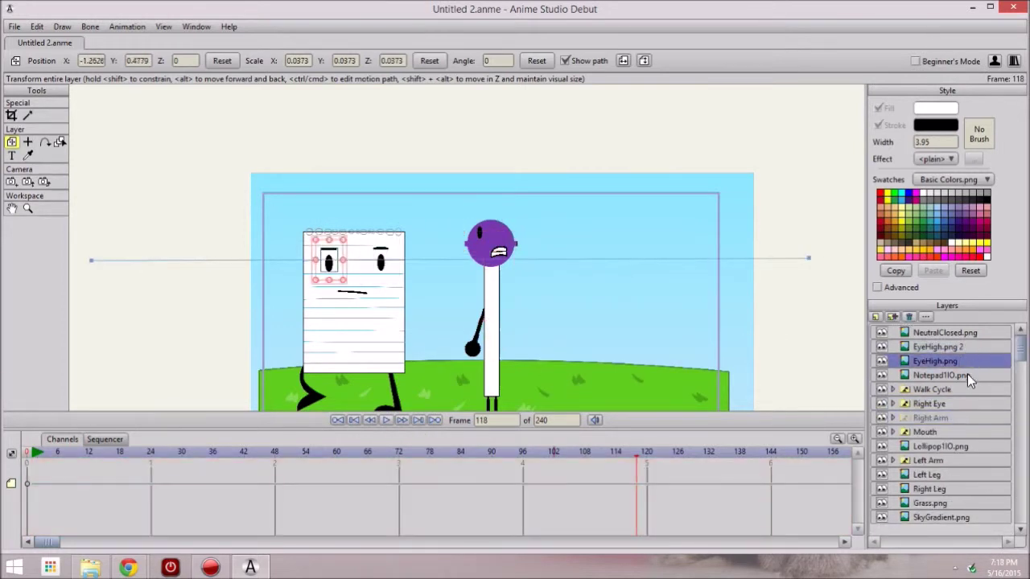
{"action": "left_click", "coordinate": [943, 405]}
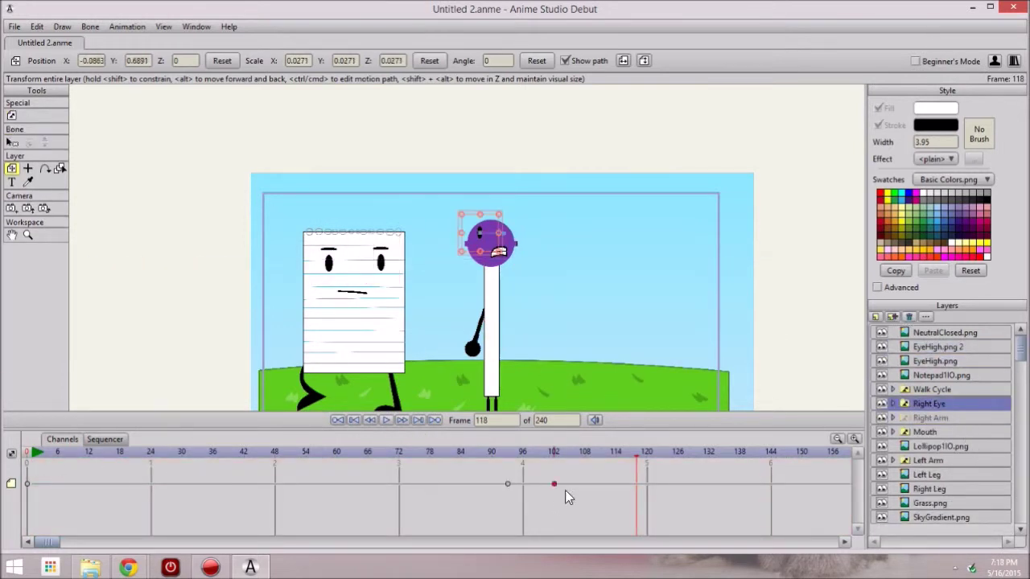
{"action": "double_click", "coordinate": [939, 412]}
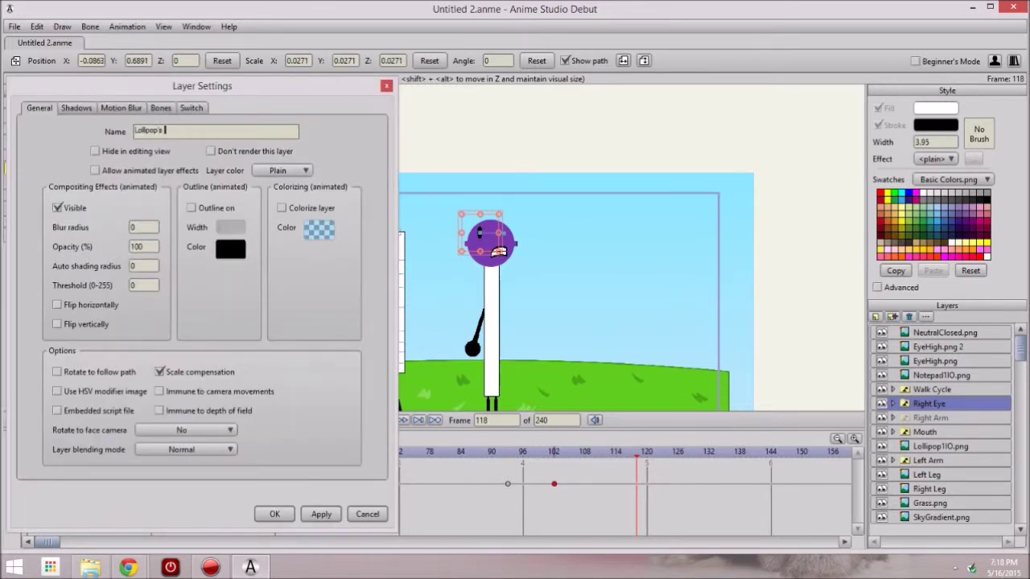
{"action": "key", "text": "Return"}
Step: Nudge the lollipop's eye slightly downward at frame 102
{"action": "scroll", "coordinate": [604, 307], "scroll_direction": "up", "scroll_amount": 2}
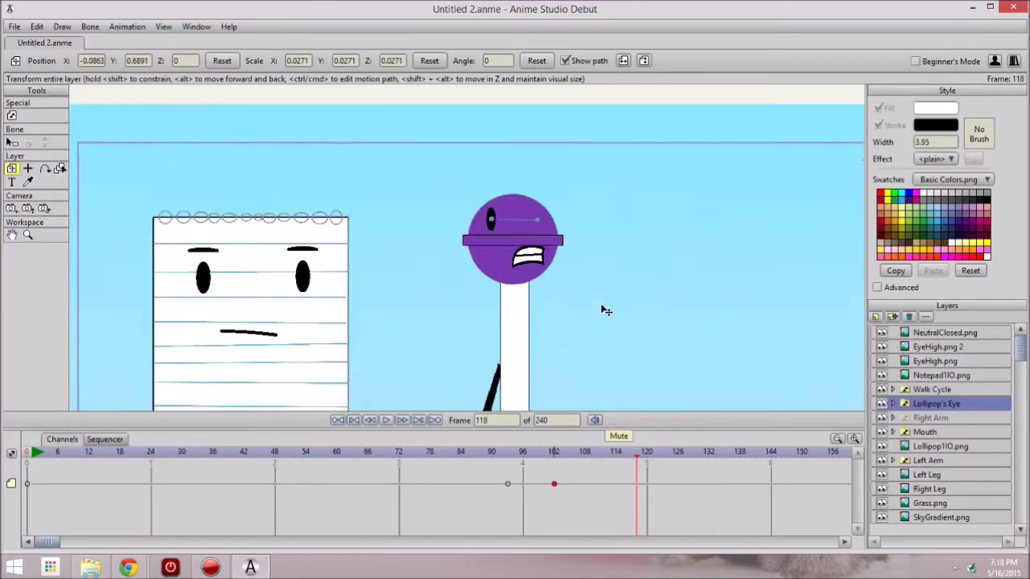
{"action": "left_click_drag", "start_coordinate": [602, 309], "coordinate": [612, 283]}
{"action": "left_click_drag", "start_coordinate": [637, 459], "coordinate": [555, 459]}
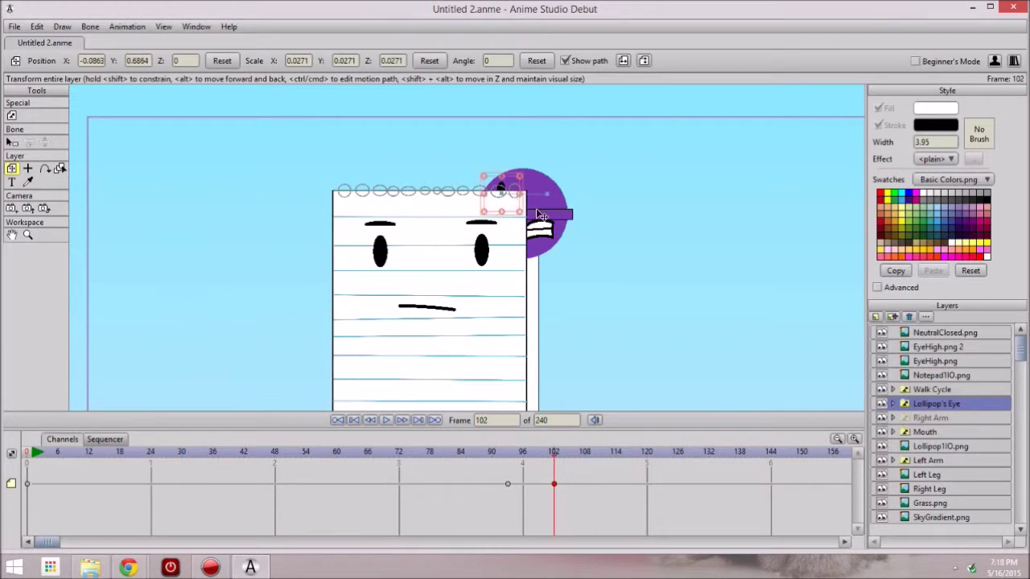
{"action": "left_click_drag", "start_coordinate": [509, 198], "coordinate": [509, 200]}
{"action": "scroll", "coordinate": [658, 298], "scroll_direction": "down", "scroll_amount": 2}
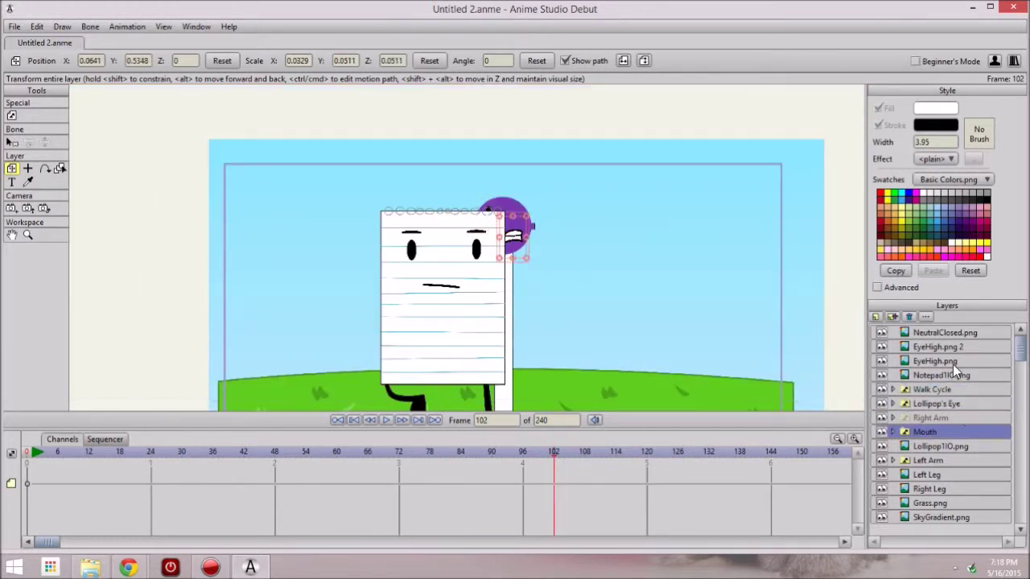
Step: Keyframe the Mouth at frame 93 and, with the notepad body hidden, move it to the left side of the head at frame 102
{"action": "left_click", "coordinate": [961, 403]}
{"action": "key", "text": "ctrl+Left"}
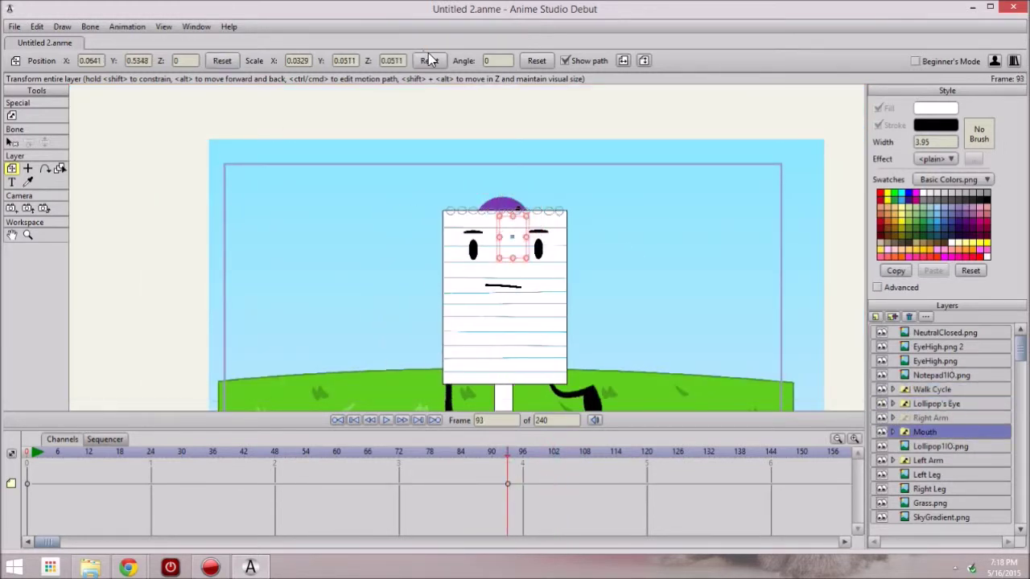
{"action": "left_click_drag", "start_coordinate": [510, 457], "coordinate": [555, 458]}
{"action": "left_click", "coordinate": [952, 435]}
{"action": "scroll", "coordinate": [571, 235], "scroll_direction": "up", "scroll_amount": 4}
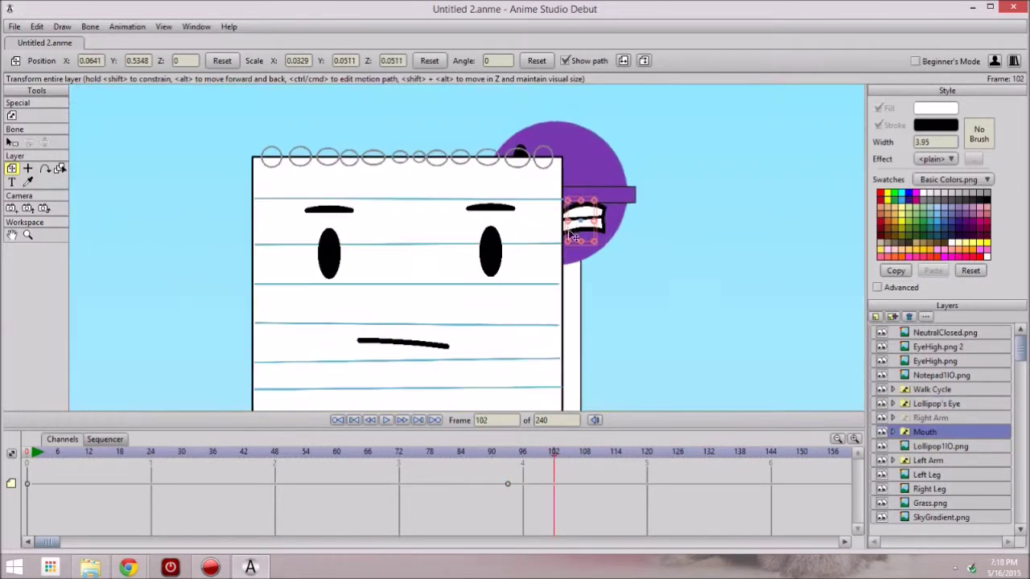
{"action": "left_click", "coordinate": [881, 375]}
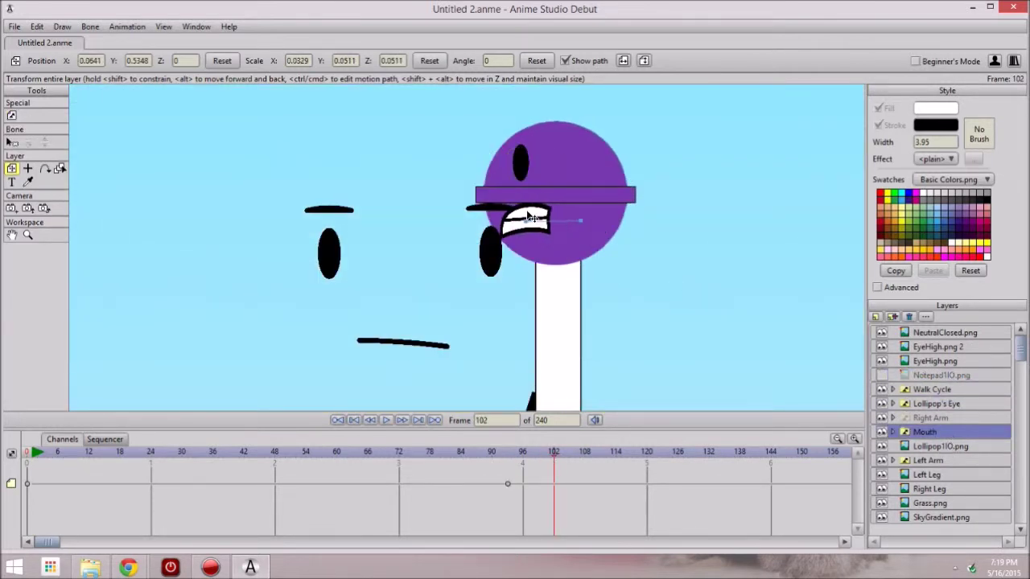
Step: Flip the Mouth layer horizontally at frame 97 and check the result at frame 102
{"action": "left_click_drag", "start_coordinate": [554, 457], "coordinate": [528, 459]}
{"action": "double_click", "coordinate": [933, 432]}
{"action": "left_click", "coordinate": [109, 303]}
{"action": "left_click", "coordinate": [275, 512]}
{"action": "left_click", "coordinate": [558, 452]}
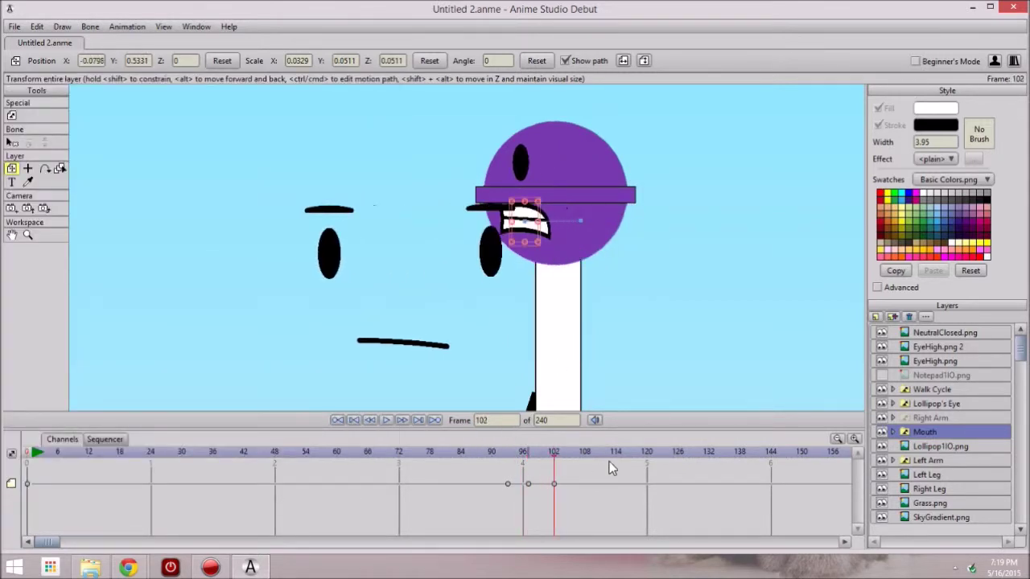
Step: Play the animation with the notepad body shown to check the mouth's turn, and view the Right Arm's layer settings
{"action": "left_click", "coordinate": [385, 420]}
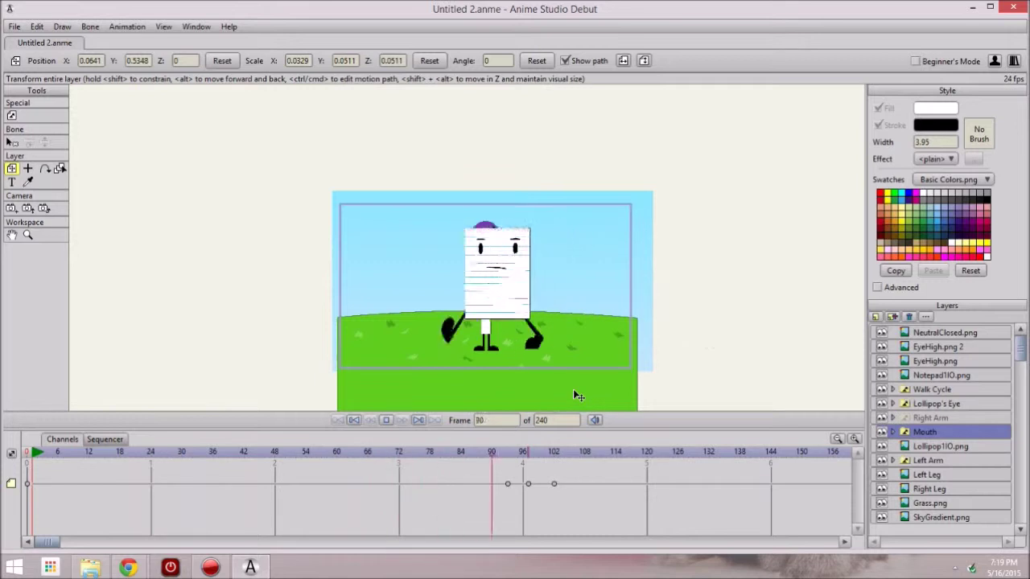
{"action": "left_click", "coordinate": [389, 420]}
{"action": "double_click", "coordinate": [956, 415]}
{"action": "left_click", "coordinate": [368, 514]}
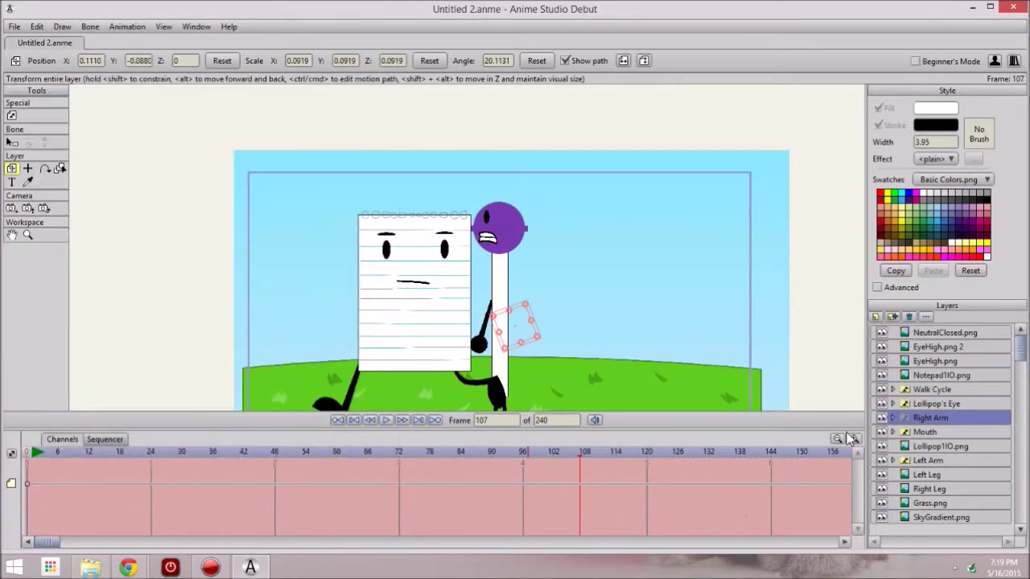
Step: Make the lollipop's Left Arm layer invisible from frame 100 onward
{"action": "left_click", "coordinate": [964, 465]}
{"action": "left_click_drag", "start_coordinate": [486, 457], "coordinate": [554, 463]}
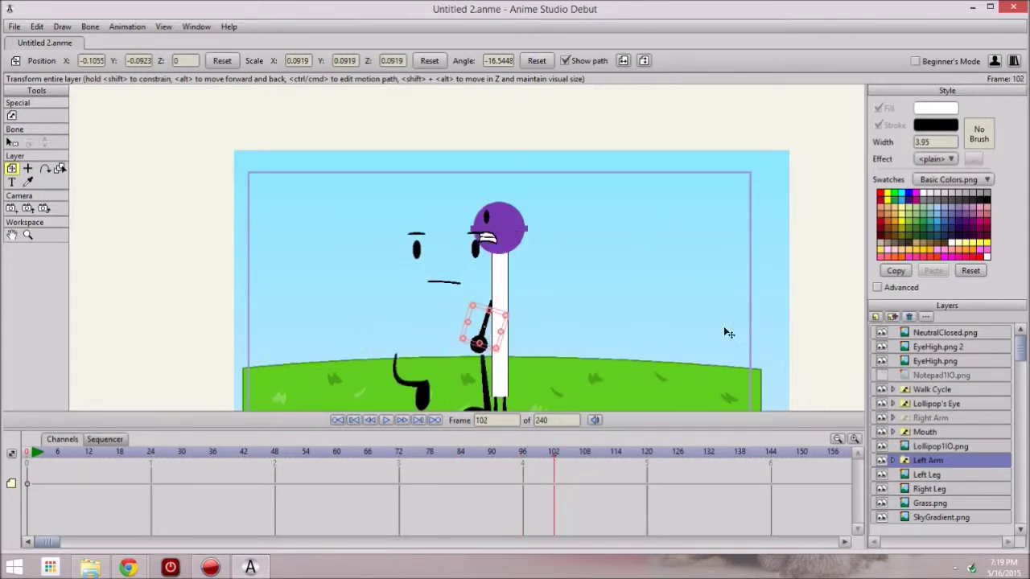
{"action": "double_click", "coordinate": [904, 464]}
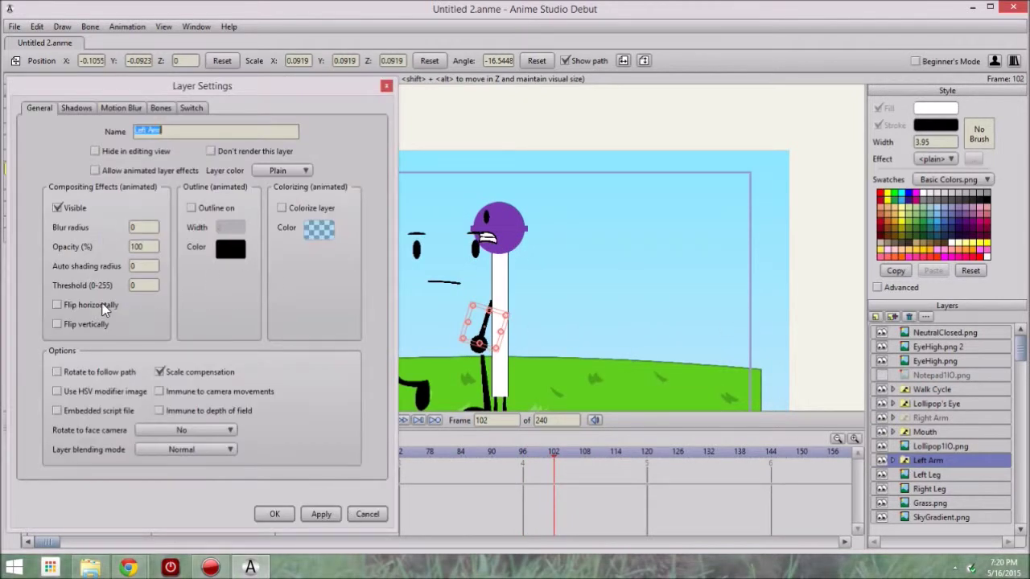
{"action": "left_click", "coordinate": [364, 512]}
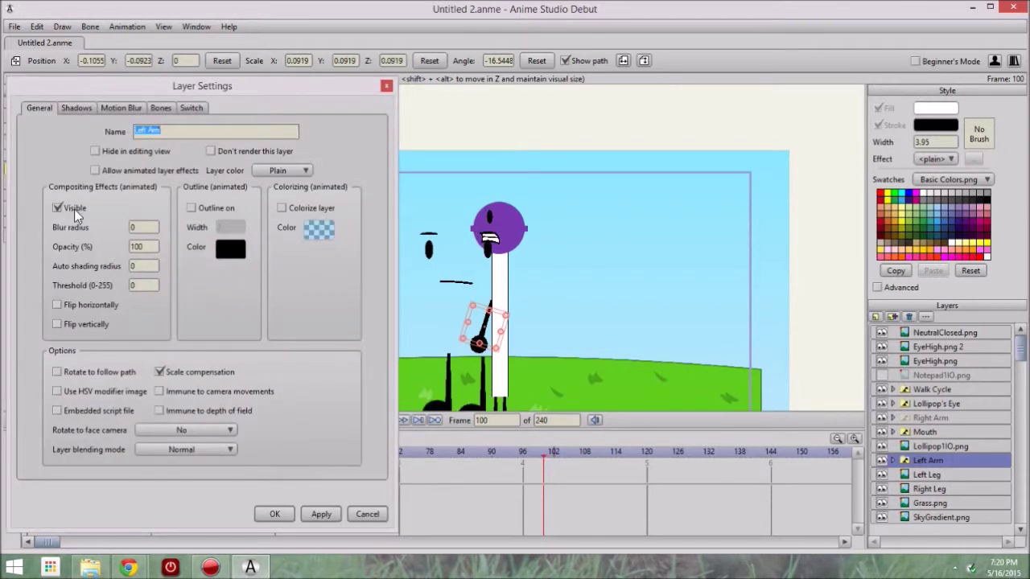
{"action": "left_click", "coordinate": [282, 515]}
Step: Make the lollipop's Right Arm layer visible from frame 102 onward
{"action": "double_click", "coordinate": [955, 422]}
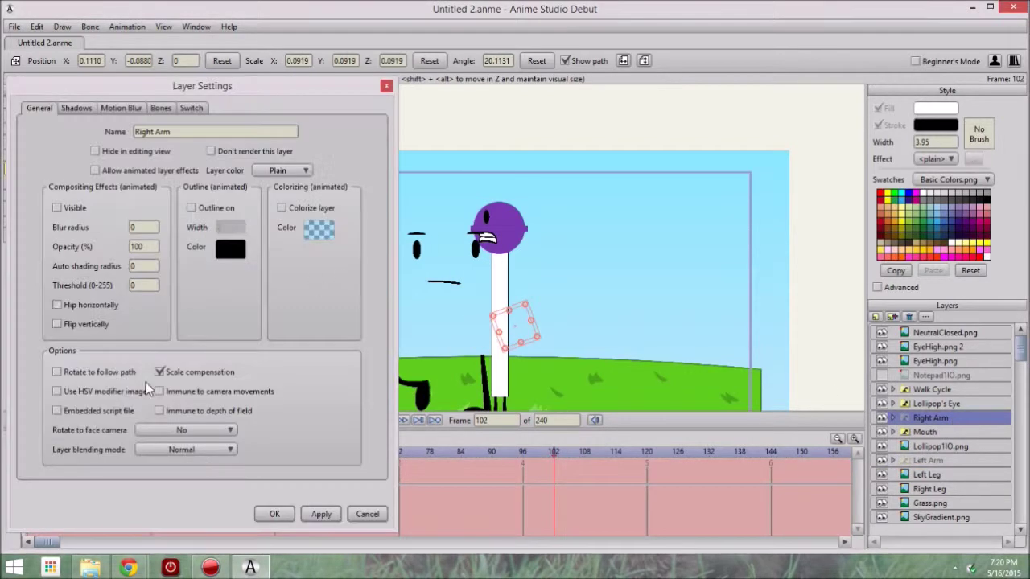
{"action": "left_click", "coordinate": [78, 207]}
{"action": "left_click", "coordinate": [274, 515]}
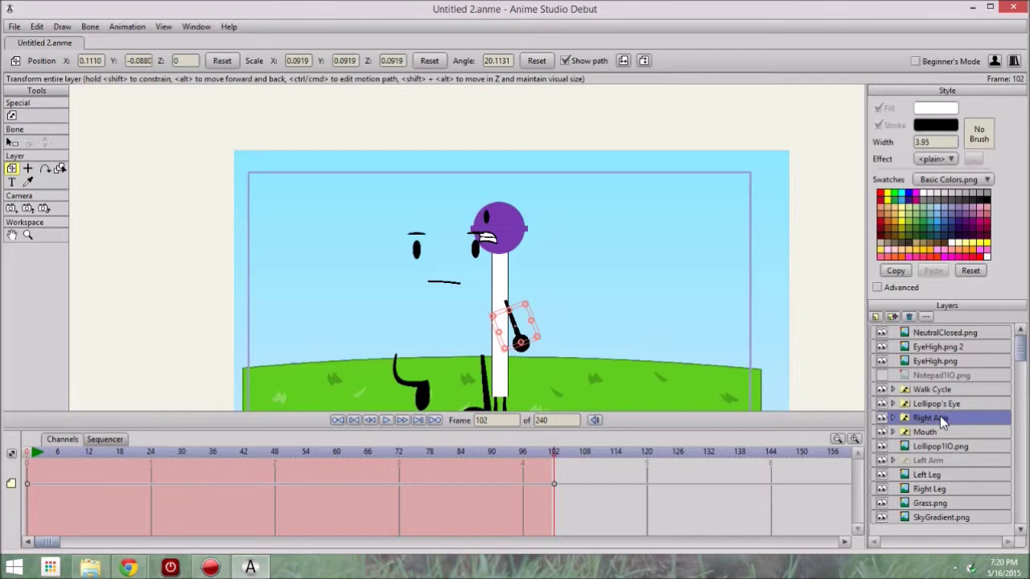
Step: Place the Right Arm layer beneath the Lollipop1IO.png layer and play the animation to check the arm swap
{"action": "left_click", "coordinate": [386, 420]}
{"action": "scroll", "coordinate": [383, 314], "scroll_direction": "down", "scroll_amount": 2}
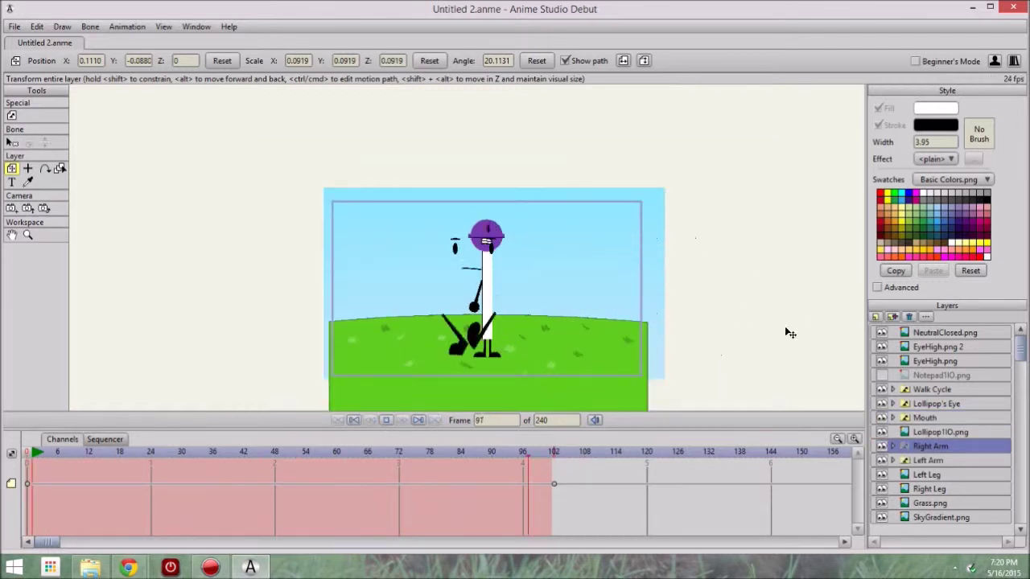
{"action": "scroll", "coordinate": [246, 343], "scroll_direction": "down", "scroll_amount": 1}
{"action": "scroll", "coordinate": [242, 344], "scroll_direction": "up", "scroll_amount": 3}
{"action": "left_click_drag", "start_coordinate": [194, 402], "coordinate": [196, 310]}
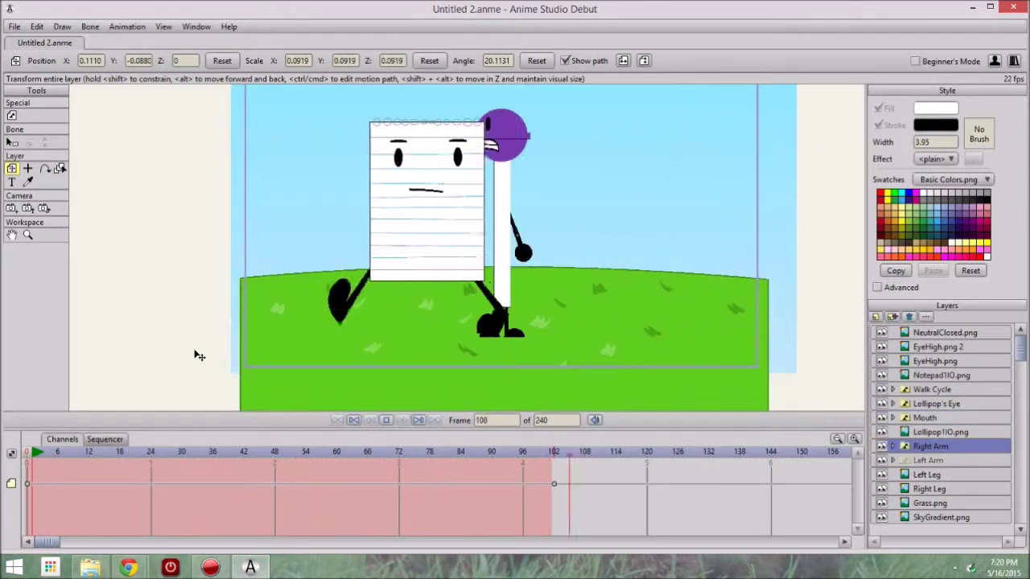
{"action": "scroll", "coordinate": [387, 295], "scroll_direction": "down", "scroll_amount": 1}
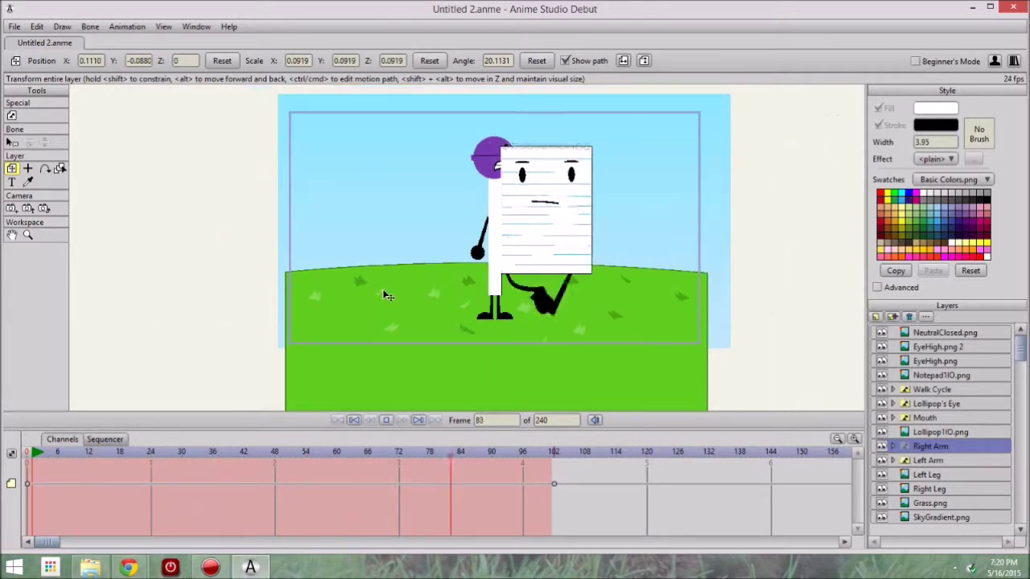
Step: Shift the Right Arm's visibility keyframe to frame 99, hiding the notepad body temporarily to compare both arms
{"action": "left_click", "coordinate": [543, 471]}
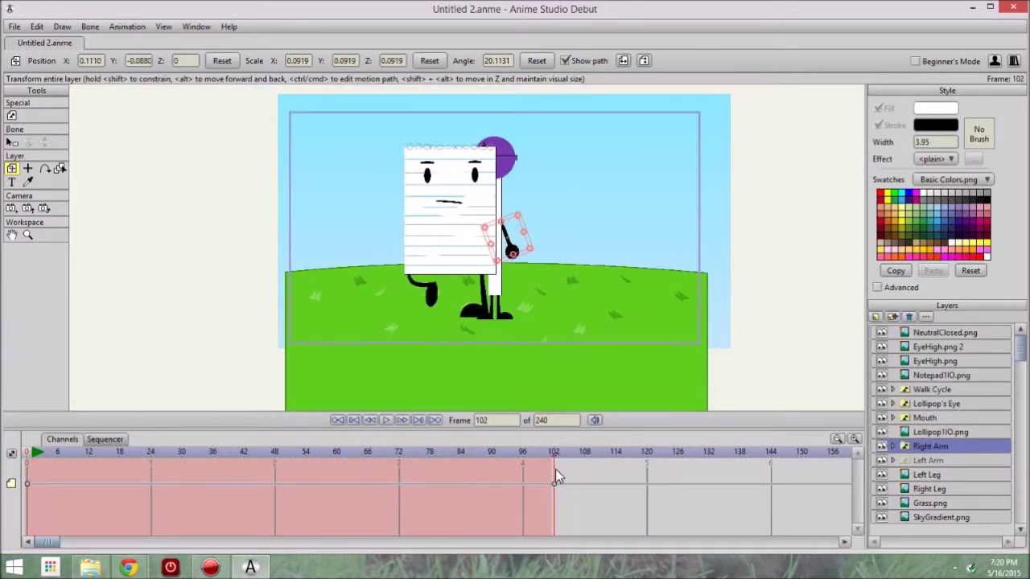
{"action": "left_click_drag", "start_coordinate": [553, 483], "coordinate": [430, 455]}
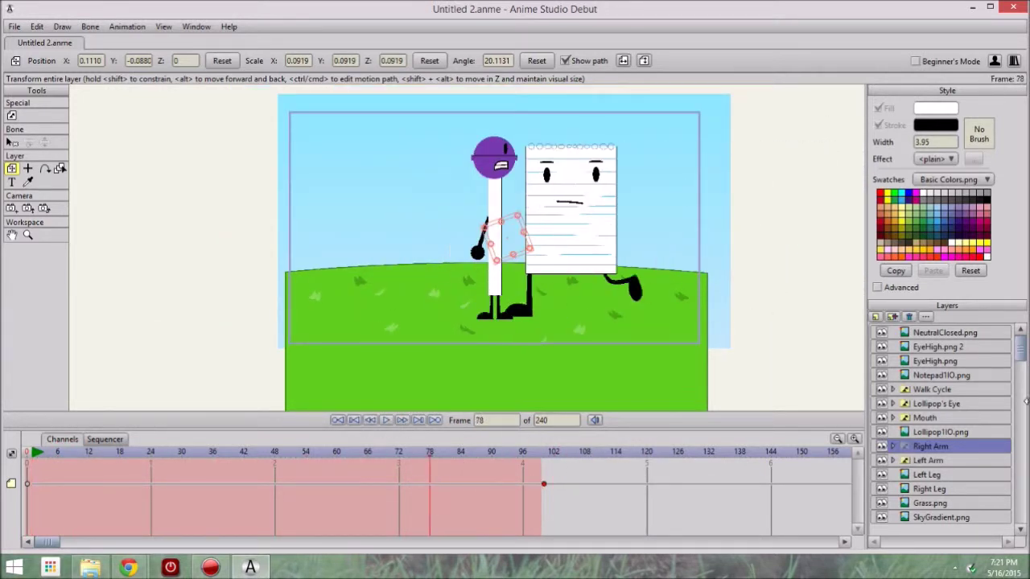
{"action": "left_click", "coordinate": [881, 375]}
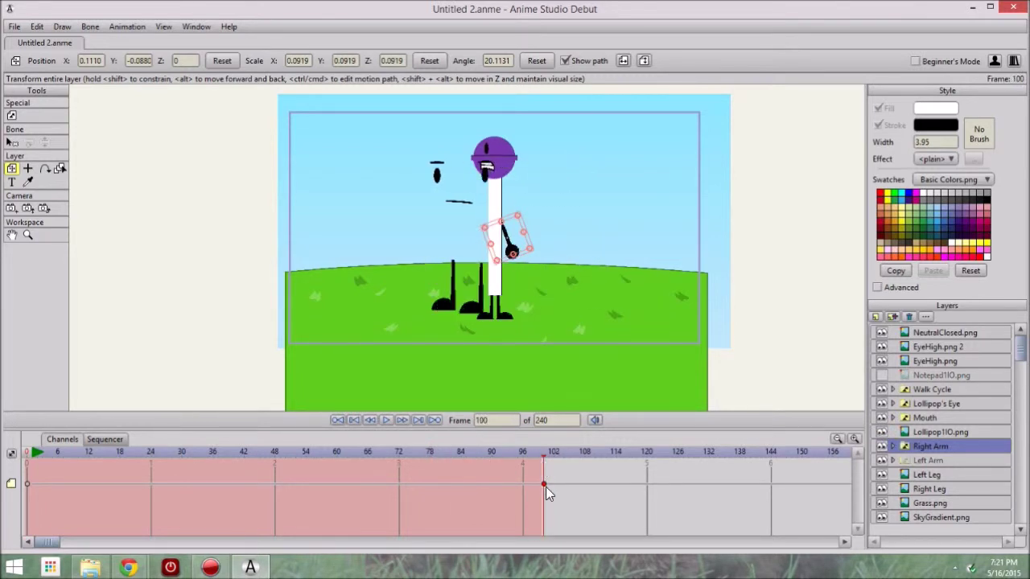
{"action": "left_click", "coordinate": [881, 376]}
{"action": "left_click", "coordinate": [881, 376]}
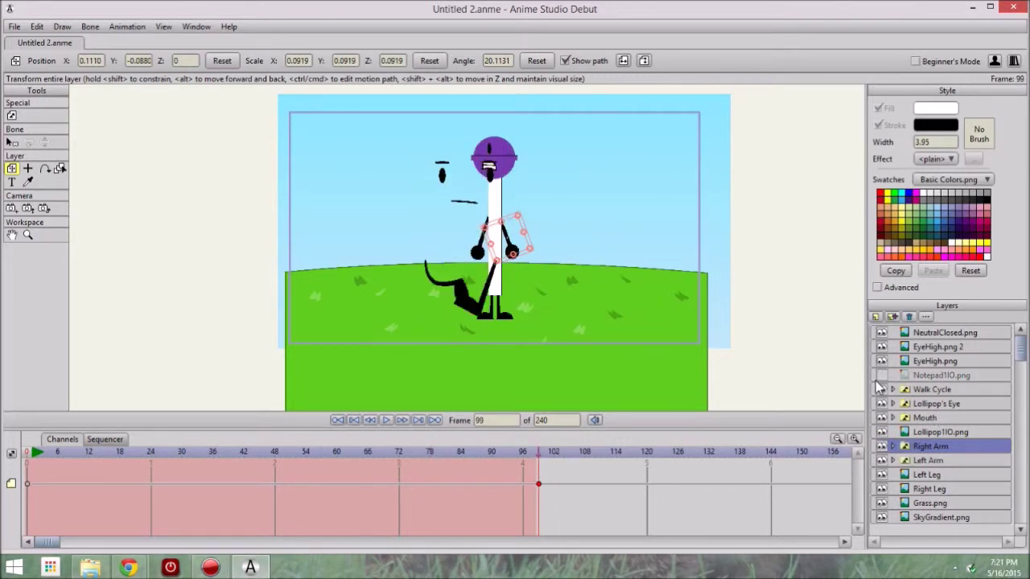
{"action": "left_click", "coordinate": [875, 380]}
{"action": "left_click", "coordinate": [881, 376]}
Step: Replay the animation from the start to check the arm change as the notepad passes
{"action": "left_click", "coordinate": [968, 446]}
{"action": "left_click", "coordinate": [339, 420]}
{"action": "key", "text": "space"}
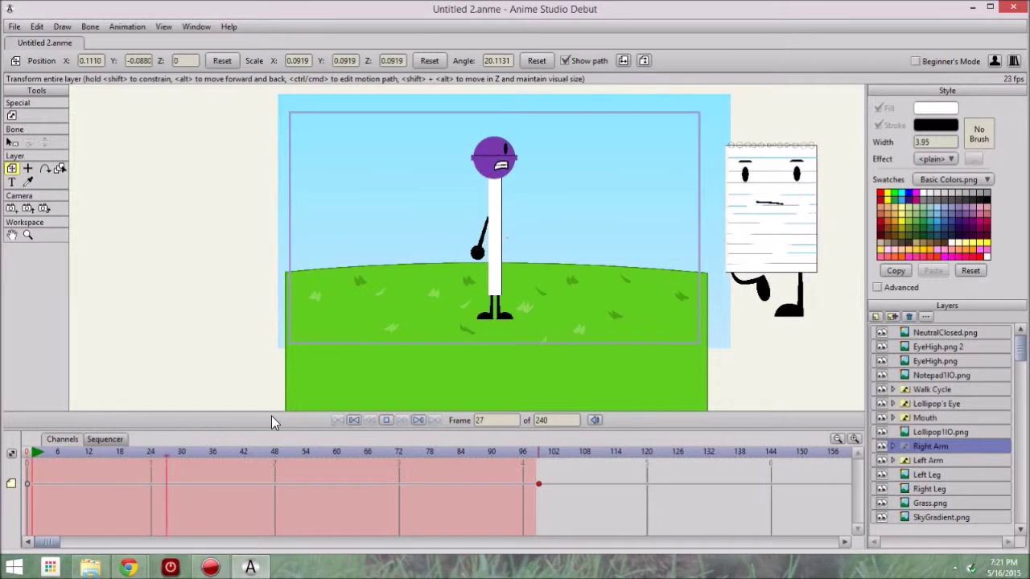
{"action": "left_click", "coordinate": [384, 420]}
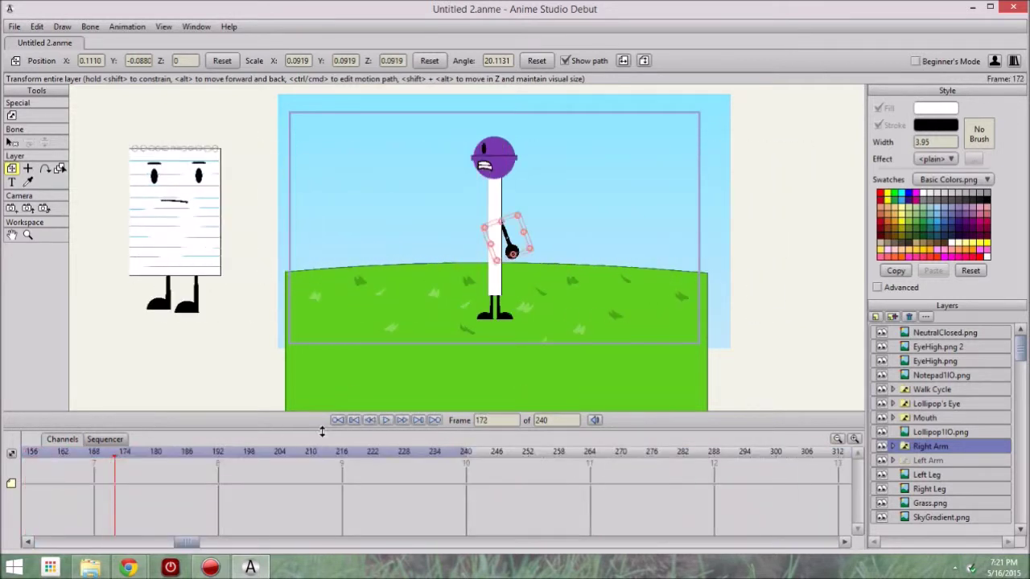
{"action": "left_click", "coordinate": [386, 420]}
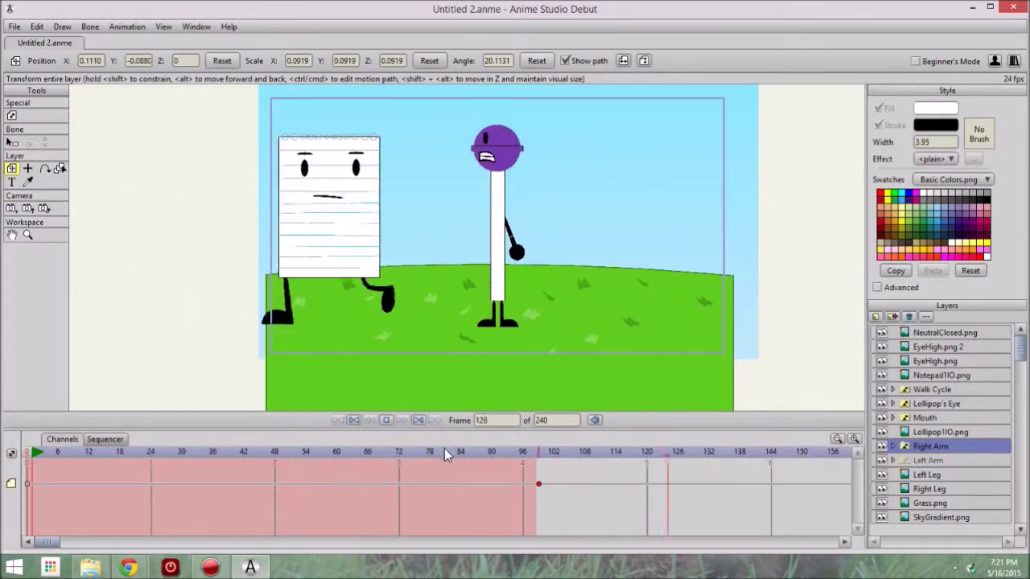
{"action": "left_click", "coordinate": [385, 420]}
Step: At frame 0, turn off the Left Leg's horizontal flip and reposition the leg under the lollipop's stick
{"action": "left_click", "coordinate": [338, 420]}
{"action": "left_click", "coordinate": [970, 475]}
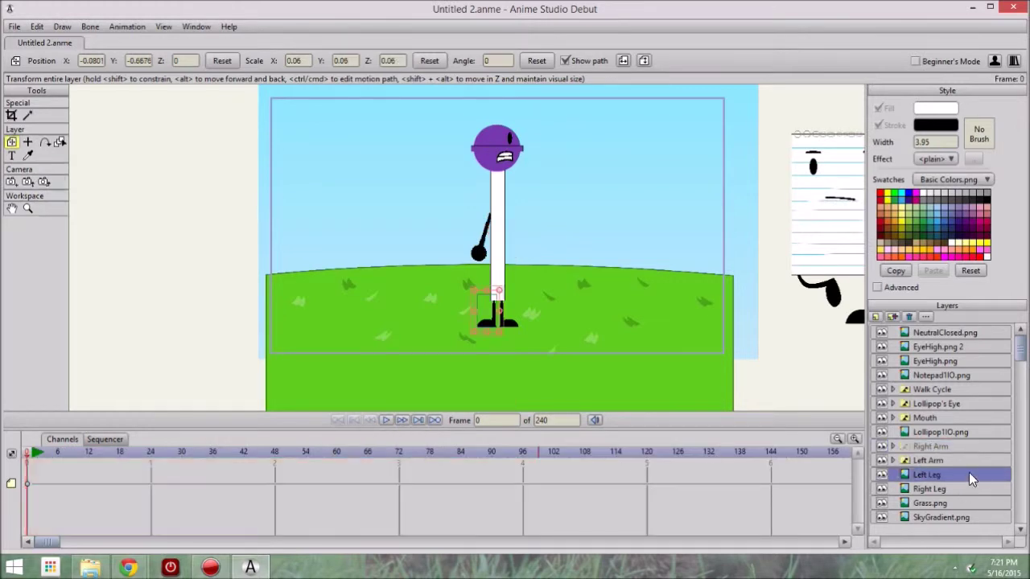
{"action": "double_click", "coordinate": [976, 476]}
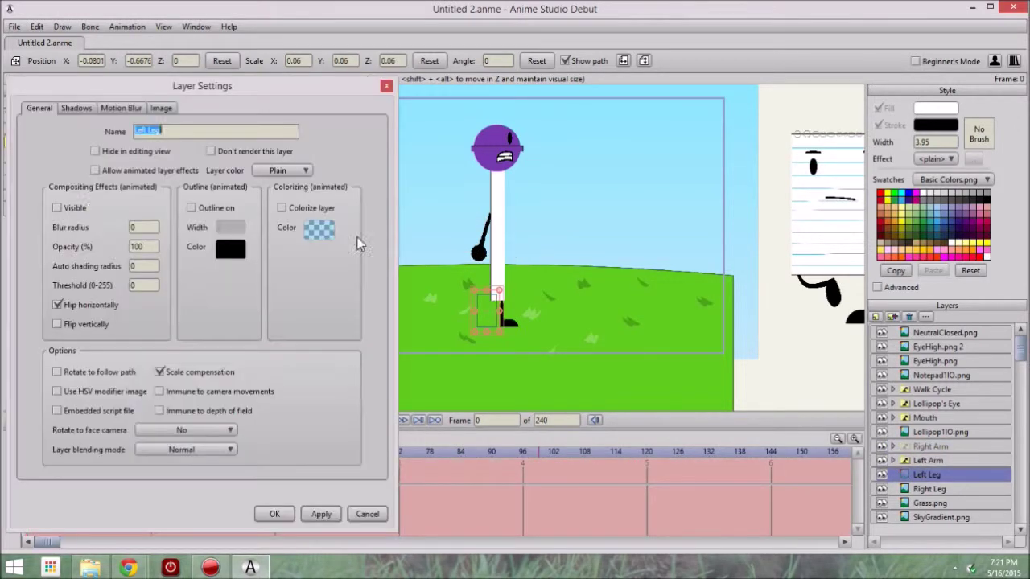
{"action": "key", "text": "Return"}
{"action": "left_click_drag", "start_coordinate": [503, 314], "coordinate": [504, 321]}
{"action": "scroll", "coordinate": [591, 315], "scroll_direction": "up", "scroll_amount": 2}
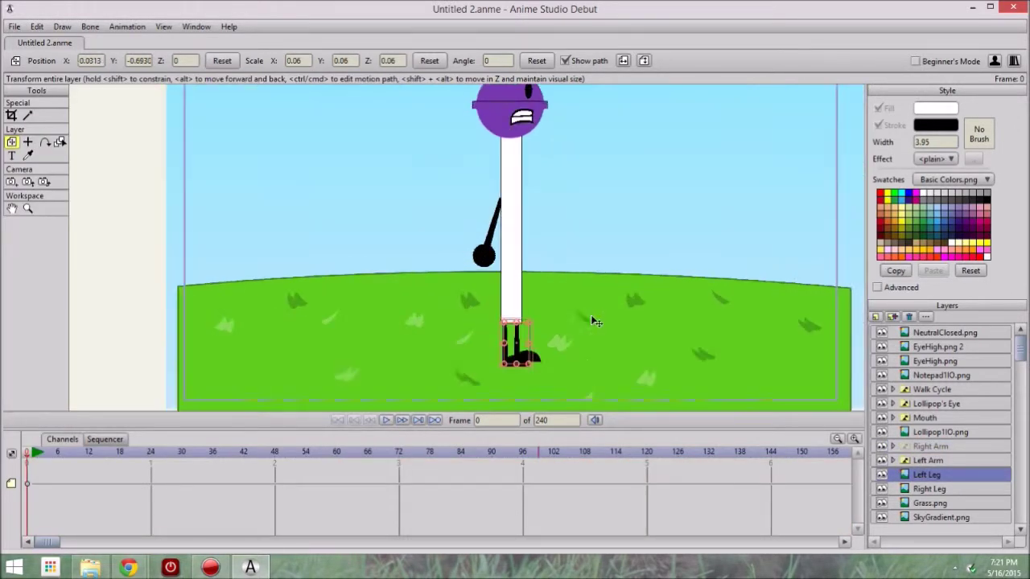
{"action": "scroll", "coordinate": [430, 401], "scroll_direction": "down", "scroll_amount": 2}
Step: Play up to the notepad's pass, stop at frame 97, and flip the lollipop's Left Leg and Right Leg horizontally there
{"action": "left_click", "coordinate": [386, 420]}
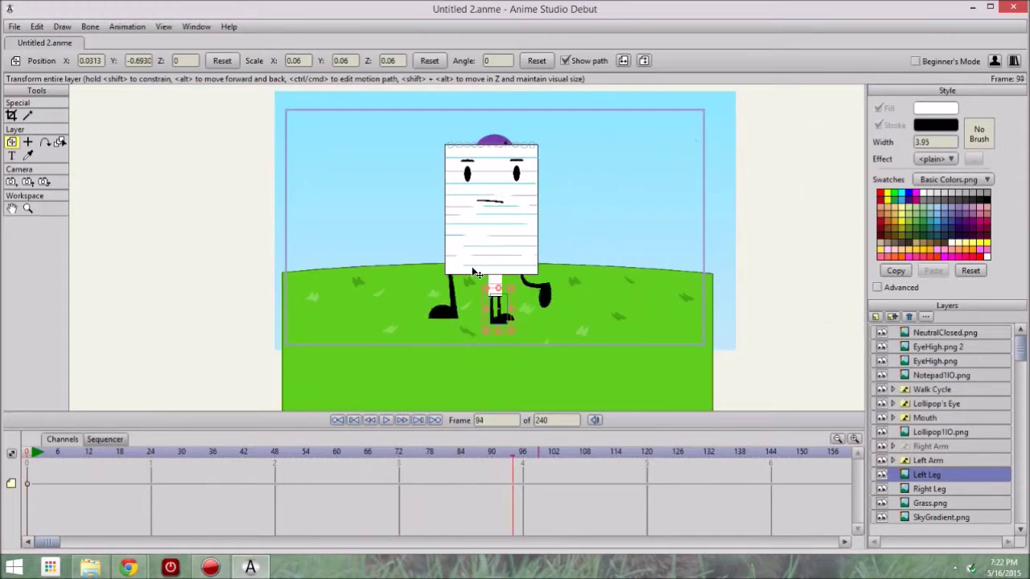
{"action": "scroll", "coordinate": [505, 310], "scroll_direction": "up", "scroll_amount": 2}
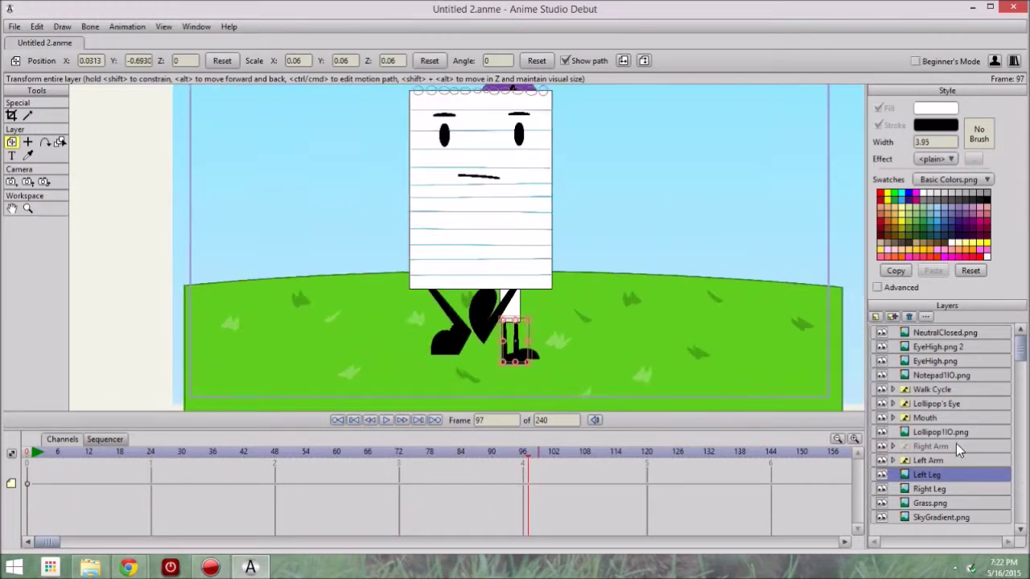
{"action": "double_click", "coordinate": [969, 476]}
{"action": "left_click", "coordinate": [278, 515]}
{"action": "left_click", "coordinate": [929, 489]}
{"action": "double_click", "coordinate": [929, 489]}
{"action": "left_click", "coordinate": [287, 514]}
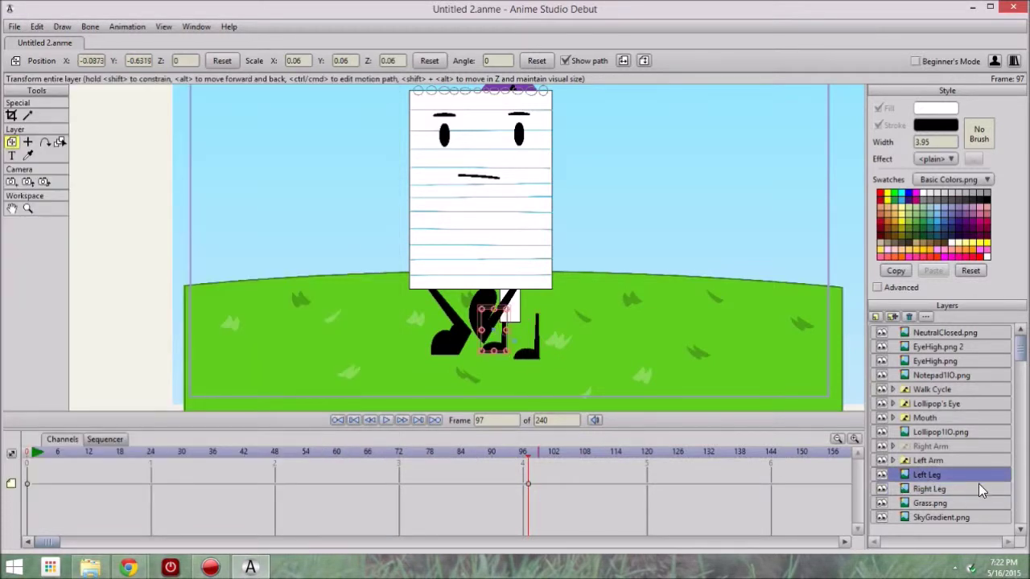
Step: Key the Right Leg at frame 96 and reposition both flipped legs under the stick, hiding the notepad and its walk cycle temporarily
{"action": "left_click", "coordinate": [381, 420]}
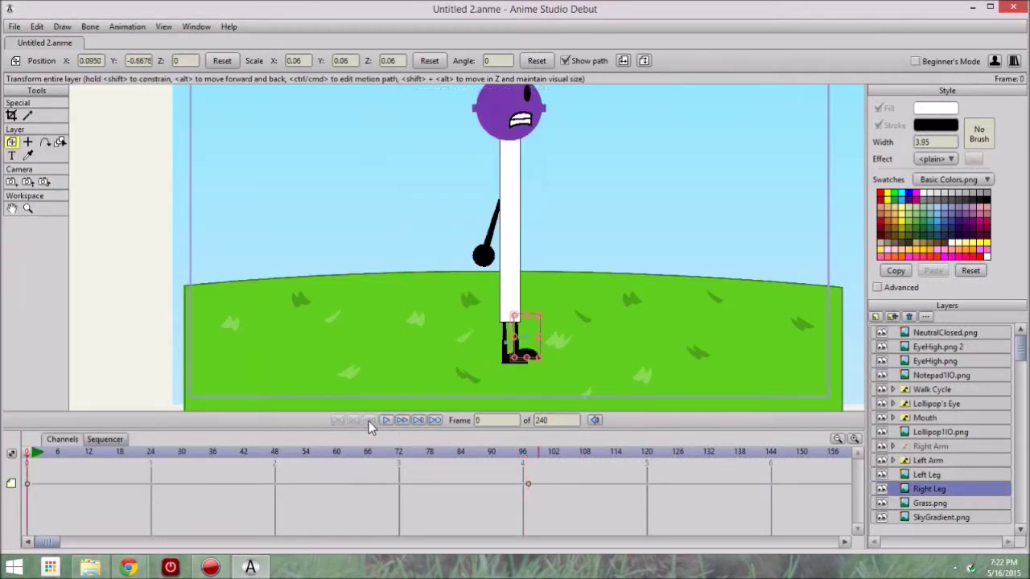
{"action": "left_click", "coordinate": [381, 421]}
{"action": "left_click", "coordinate": [220, 62]}
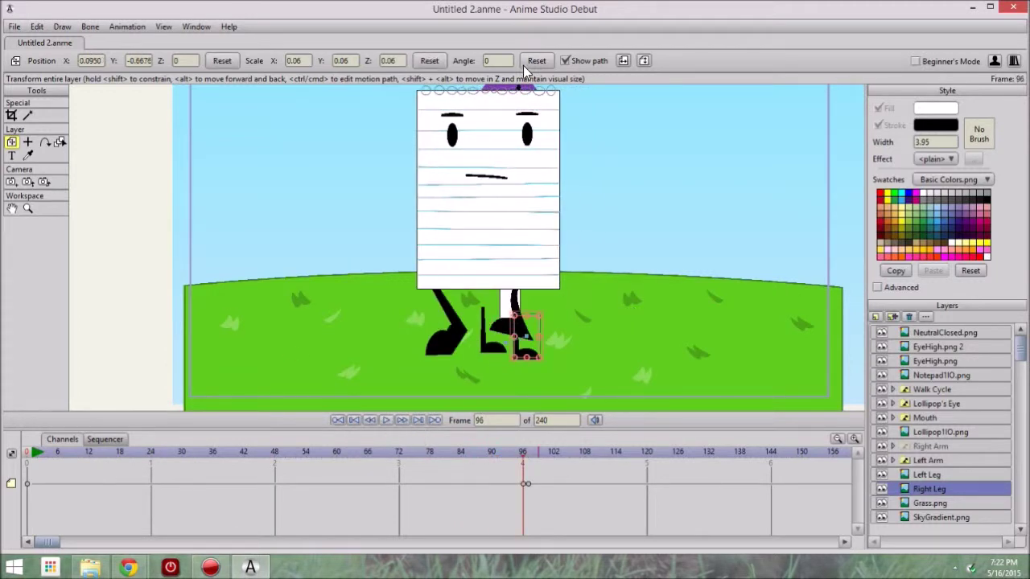
{"action": "left_click", "coordinate": [881, 375]}
{"action": "left_click", "coordinate": [881, 374]}
{"action": "left_click", "coordinate": [881, 389]}
{"action": "left_click", "coordinate": [881, 375]}
{"action": "left_click", "coordinate": [385, 420]}
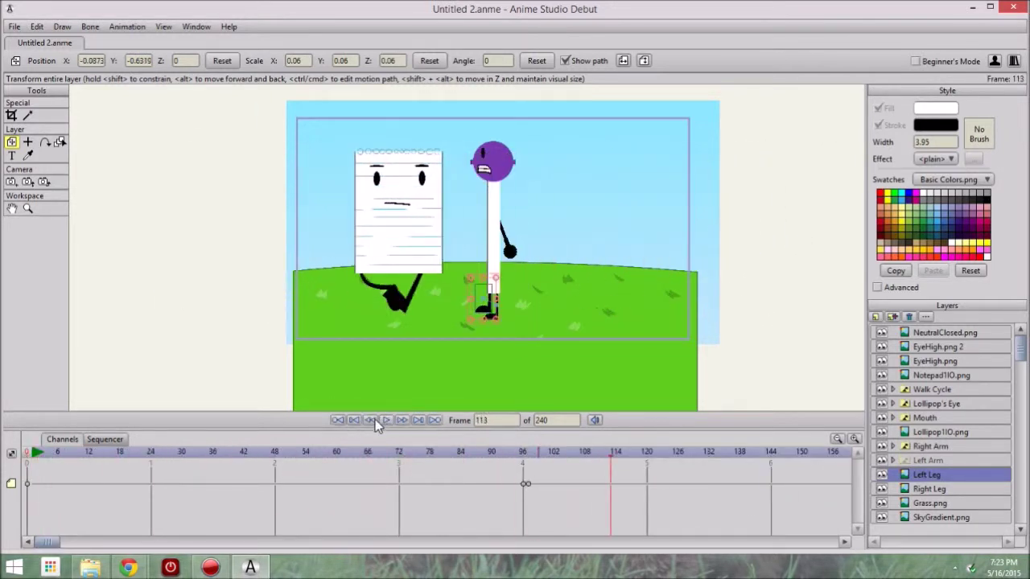
Step: Replay the notepad's pass and shift the Left Leg's second keyframe to frame 97
{"action": "left_click", "coordinate": [386, 421]}
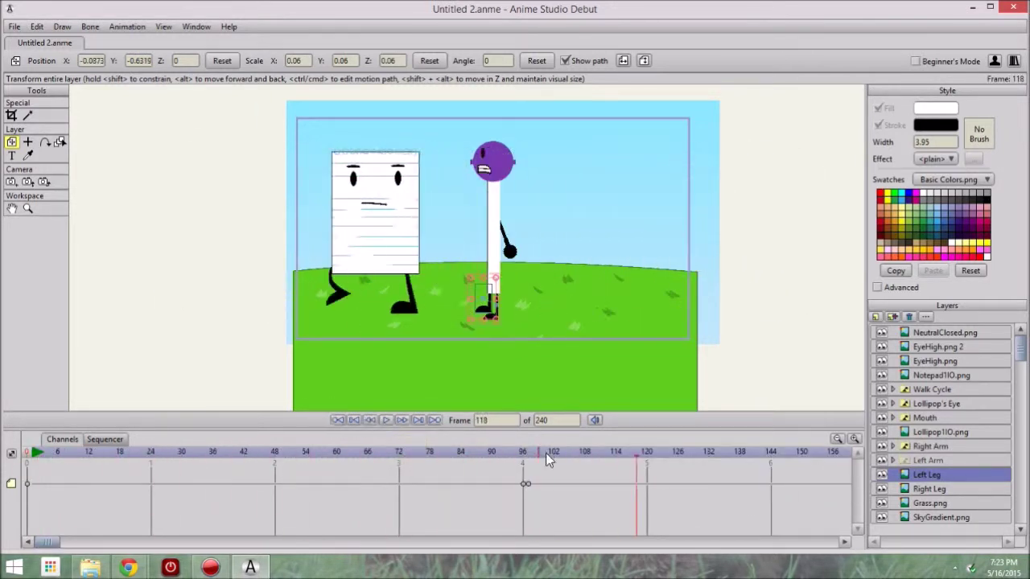
{"action": "left_click", "coordinate": [383, 422]}
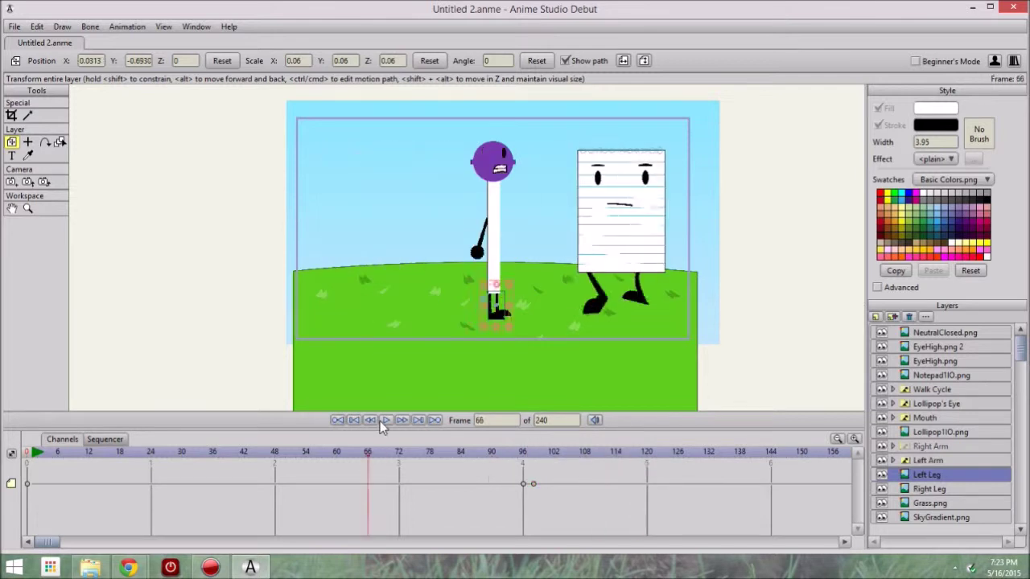
{"action": "left_click", "coordinate": [383, 422]}
{"action": "left_click_drag", "start_coordinate": [635, 454], "coordinate": [524, 472]}
{"action": "scroll", "coordinate": [538, 311], "scroll_direction": "up", "scroll_amount": 4}
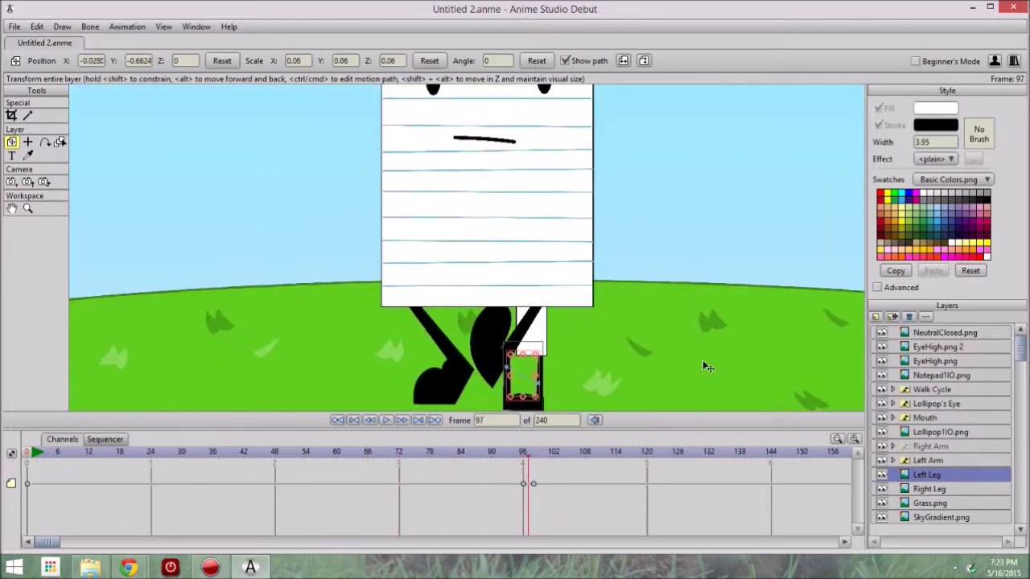
{"action": "left_click_drag", "start_coordinate": [687, 386], "coordinate": [668, 329]}
{"action": "left_click", "coordinate": [385, 420]}
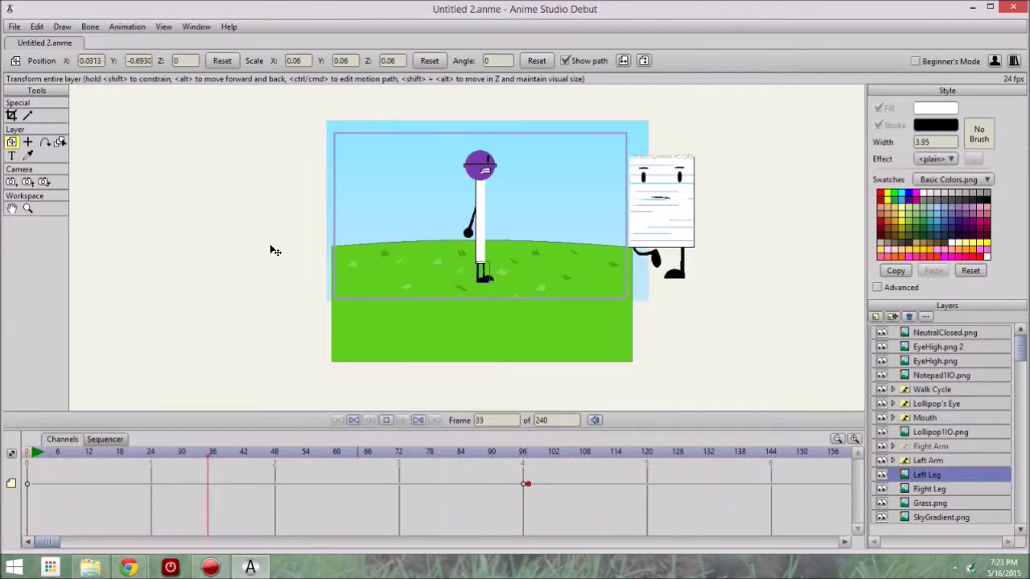
{"action": "left_click", "coordinate": [384, 422]}
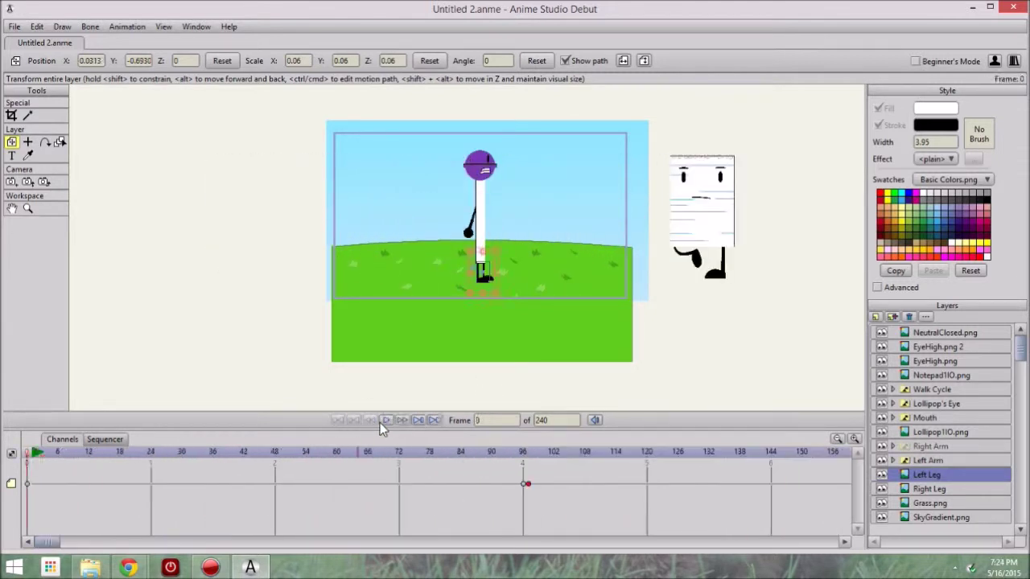
{"action": "scroll", "coordinate": [372, 345], "scroll_direction": "up", "scroll_amount": 2}
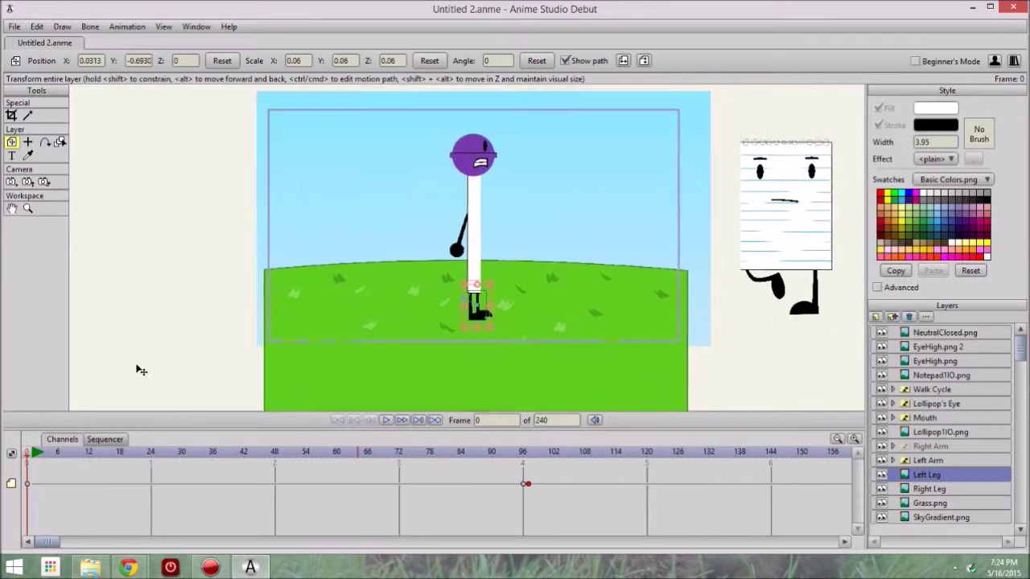
Step: Import Cloud1.png, Cloud2.png and Cloud3.png from the file explorer, and hide Cloud2.png and Cloud3.png
{"action": "left_click", "coordinate": [90, 568]}
{"action": "left_click_drag", "start_coordinate": [258, 224], "coordinate": [178, 261]}
{"action": "left_click", "coordinate": [306, 212]}
{"action": "double_click", "coordinate": [347, 269]}
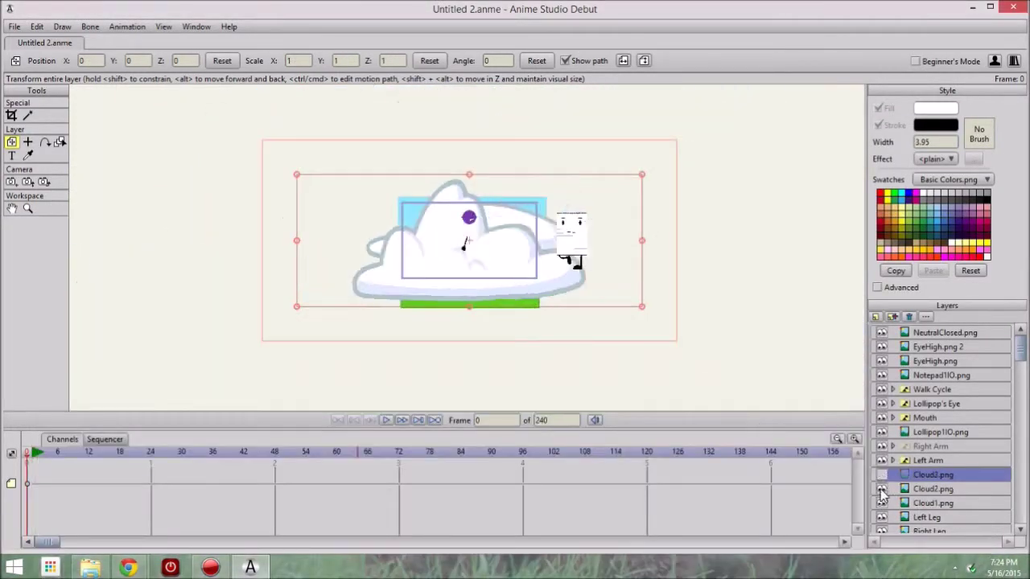
{"action": "left_click", "coordinate": [882, 489]}
Step: Place the cloud layers beneath Grass.png, scale Cloud1.png to 0.1626 and set it in the sky left of the lollipop
{"action": "scroll", "coordinate": [483, 266], "scroll_direction": "up", "scroll_amount": 3}
{"action": "left_click_drag", "start_coordinate": [174, 122], "coordinate": [372, 200]}
{"action": "key", "text": "ctrl+z"}
{"action": "left_click", "coordinate": [945, 503]}
{"action": "mouse_move", "coordinate": [958, 503]}
{"action": "left_mouse_down"}
{"action": "mouse_move", "coordinate": [968, 524]}
{"action": "mouse_move", "coordinate": [977, 505]}
{"action": "left_mouse_up"}
{"action": "scroll", "coordinate": [991, 496], "scroll_direction": "down", "scroll_amount": 2}
{"action": "scroll", "coordinate": [384, 224], "scroll_direction": "up", "scroll_amount": 3}
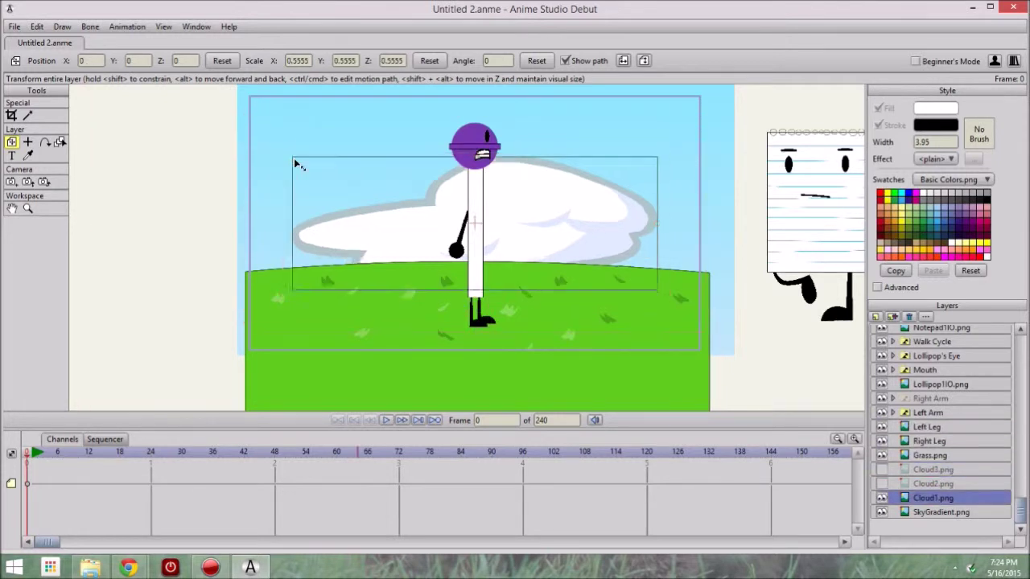
{"action": "left_click_drag", "start_coordinate": [294, 157], "coordinate": [298, 143]}
Step: Key Cloud1.png at the sky's right side late in the timeline, and shift that end keyframe to frame 246
{"action": "left_click_drag", "start_coordinate": [30, 458], "coordinate": [835, 467]}
{"action": "left_click_drag", "start_coordinate": [335, 132], "coordinate": [646, 132]}
{"action": "left_click", "coordinate": [339, 421]}
{"action": "left_click", "coordinate": [387, 421]}
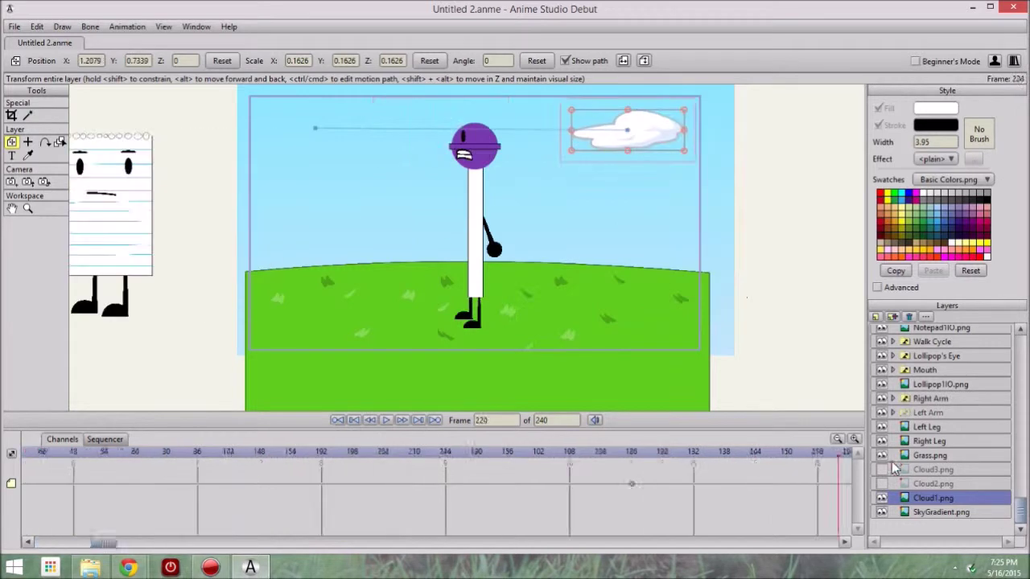
{"action": "left_click", "coordinate": [385, 420]}
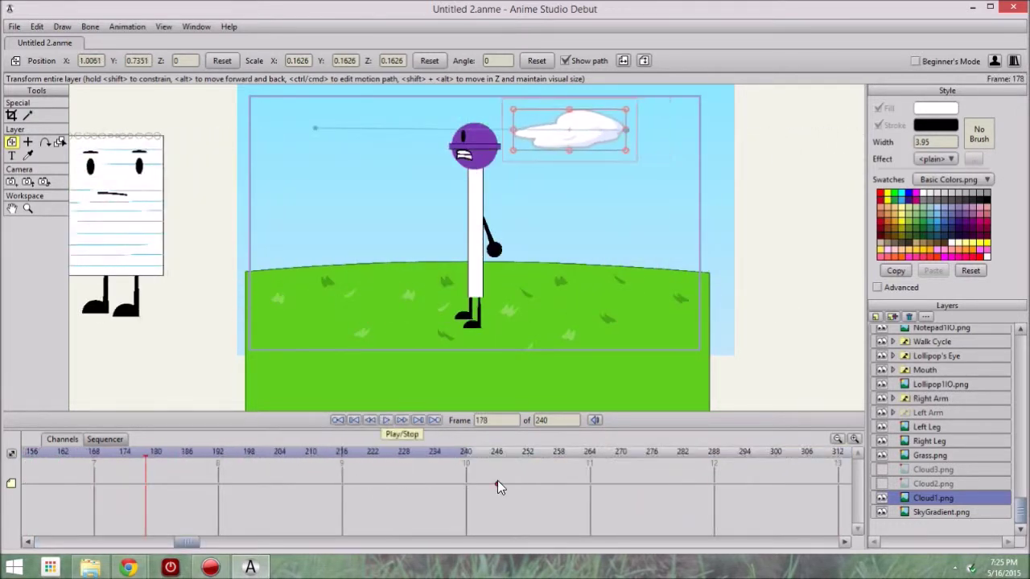
Step: Set the animation's length to 156 frames and replay it from the start
{"action": "left_click_drag", "start_coordinate": [189, 543], "coordinate": [125, 544]}
{"action": "left_click_drag", "start_coordinate": [512, 456], "coordinate": [399, 481]}
{"action": "left_click_drag", "start_coordinate": [555, 421], "coordinate": [531, 421]}
{"action": "type", "text": "156"}
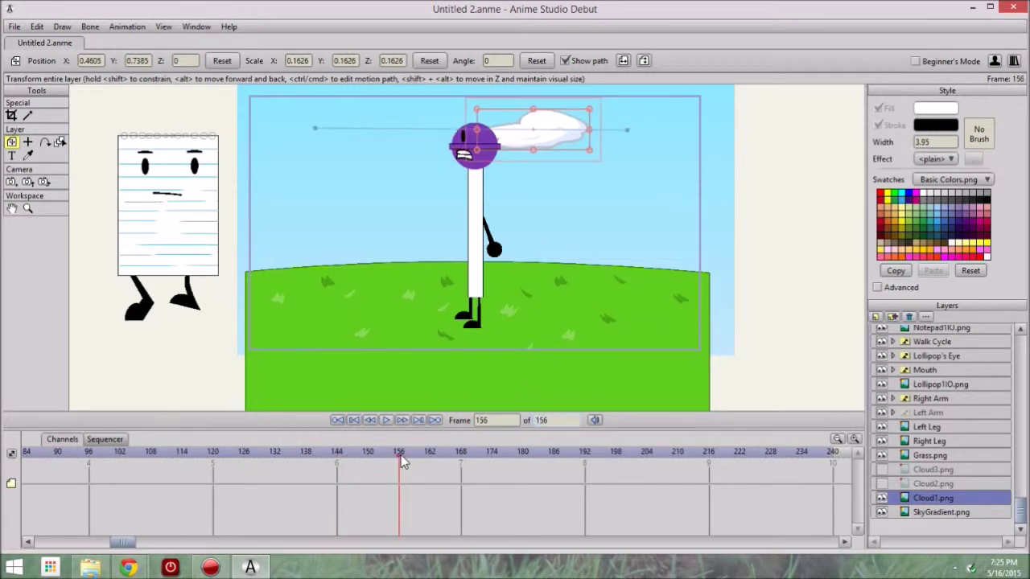
{"action": "left_click_drag", "start_coordinate": [397, 456], "coordinate": [0, 490]}
{"action": "left_click", "coordinate": [352, 418]}
{"action": "left_click", "coordinate": [382, 419]}
{"action": "left_click", "coordinate": [382, 419]}
{"action": "left_click", "coordinate": [338, 420]}
Step: Show Cloud2.png, scale it to 0.0711 and place it just below Cloud1.png at frame 0
{"action": "left_click", "coordinate": [881, 483]}
{"action": "scroll", "coordinate": [427, 229], "scroll_direction": "down", "scroll_amount": 2}
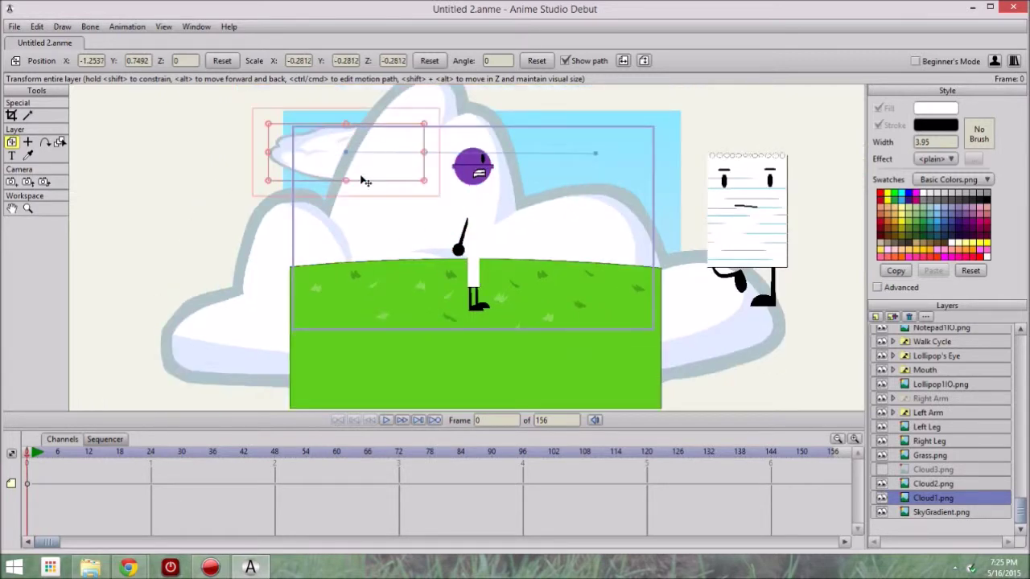
{"action": "left_click", "coordinate": [925, 485]}
{"action": "scroll", "coordinate": [387, 201], "scroll_direction": "down", "scroll_amount": 2}
{"action": "left_click_drag", "start_coordinate": [271, 131], "coordinate": [429, 281]}
{"action": "scroll", "coordinate": [403, 213], "scroll_direction": "up", "scroll_amount": 4}
Step: At frame 222, move Cloud2.png to the sky's right edge and replay the animation
{"action": "left_click_drag", "start_coordinate": [62, 467], "coordinate": [843, 460]}
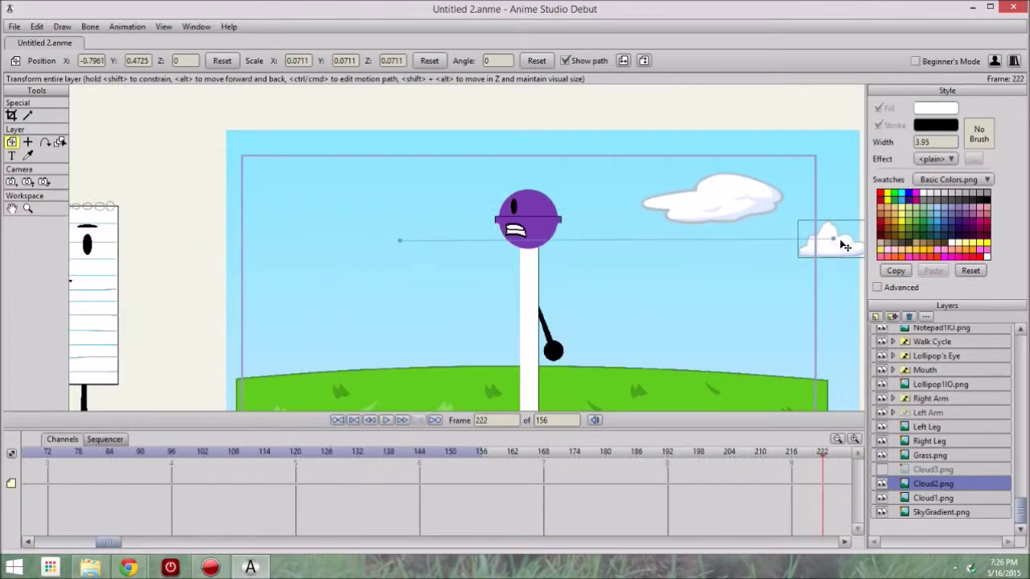
{"action": "left_click", "coordinate": [339, 421]}
{"action": "left_click", "coordinate": [388, 421]}
{"action": "left_click", "coordinate": [387, 422]}
{"action": "left_click", "coordinate": [339, 421]}
Step: Show Cloud3.png, scale it to 0.1143 and place it in the sky above the lollipop's head
{"action": "left_click", "coordinate": [935, 470]}
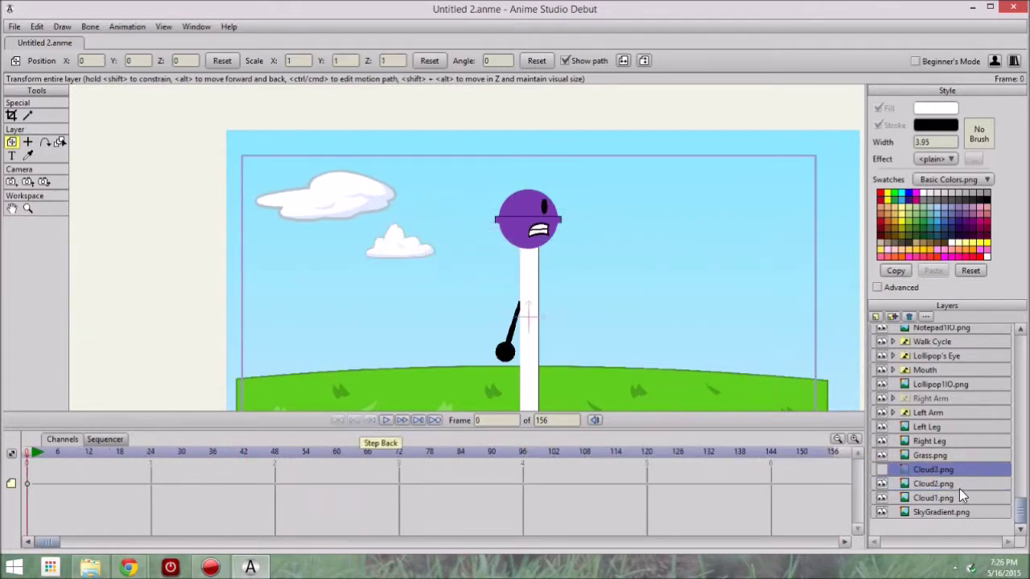
{"action": "left_click", "coordinate": [882, 470]}
{"action": "scroll", "coordinate": [223, 187], "scroll_direction": "down", "scroll_amount": 4}
{"action": "scroll", "coordinate": [420, 249], "scroll_direction": "up", "scroll_amount": 4}
{"action": "left_click_drag", "start_coordinate": [192, 161], "coordinate": [482, 205]}
{"action": "left_click_drag", "start_coordinate": [408, 173], "coordinate": [493, 207]}
{"action": "left_click_drag", "start_coordinate": [572, 244], "coordinate": [553, 216]}
{"action": "scroll", "coordinate": [556, 214], "scroll_direction": "up", "scroll_amount": 4}
{"action": "left_click_drag", "start_coordinate": [607, 171], "coordinate": [586, 125]}
{"action": "scroll", "coordinate": [586, 124], "scroll_direction": "down", "scroll_amount": 2}
Step: Preview the rendered frame 0 repeatedly and nudge Cloud3.png down slightly toward the lollipop's head
{"action": "left_click", "coordinate": [15, 27]}
{"action": "left_click", "coordinate": [99, 216]}
{"action": "left_click", "coordinate": [788, 114]}
{"action": "left_click", "coordinate": [14, 26]}
{"action": "left_click", "coordinate": [29, 214]}
{"action": "left_click", "coordinate": [787, 114]}
{"action": "left_click_drag", "start_coordinate": [590, 132], "coordinate": [587, 149]}
{"action": "left_click", "coordinate": [15, 27]}
{"action": "left_click", "coordinate": [89, 215]}
{"action": "left_click", "coordinate": [787, 114]}
{"action": "left_click", "coordinate": [14, 26]}
{"action": "left_click", "coordinate": [34, 215]}
{"action": "left_click", "coordinate": [789, 114]}
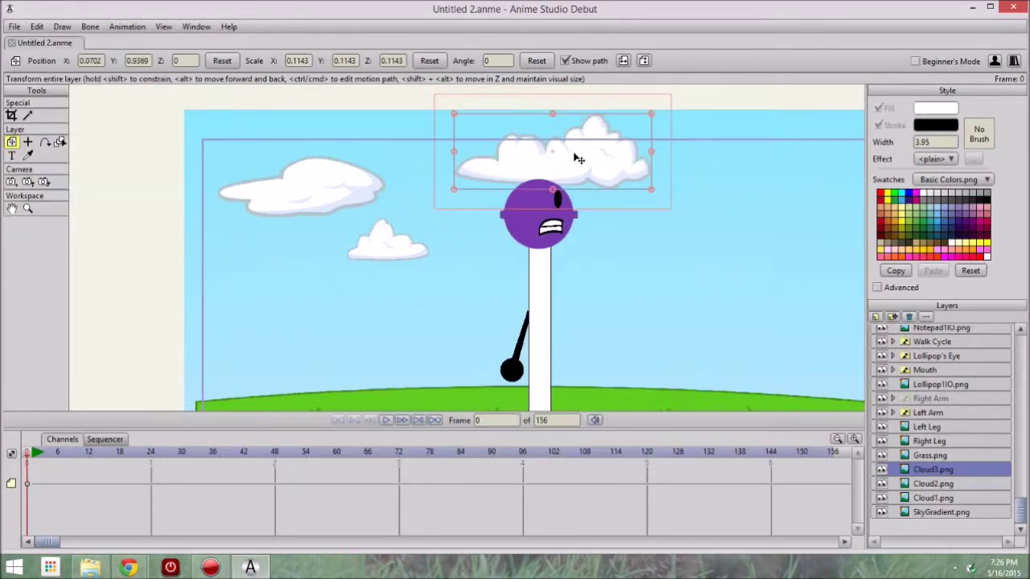
Step: At frame 198, key Cloud3.png beyond the sky's right edge and replay the animation to check its drift
{"action": "scroll", "coordinate": [570, 275], "scroll_direction": "down", "scroll_amount": 2}
{"action": "left_click_drag", "start_coordinate": [40, 463], "coordinate": [782, 465]}
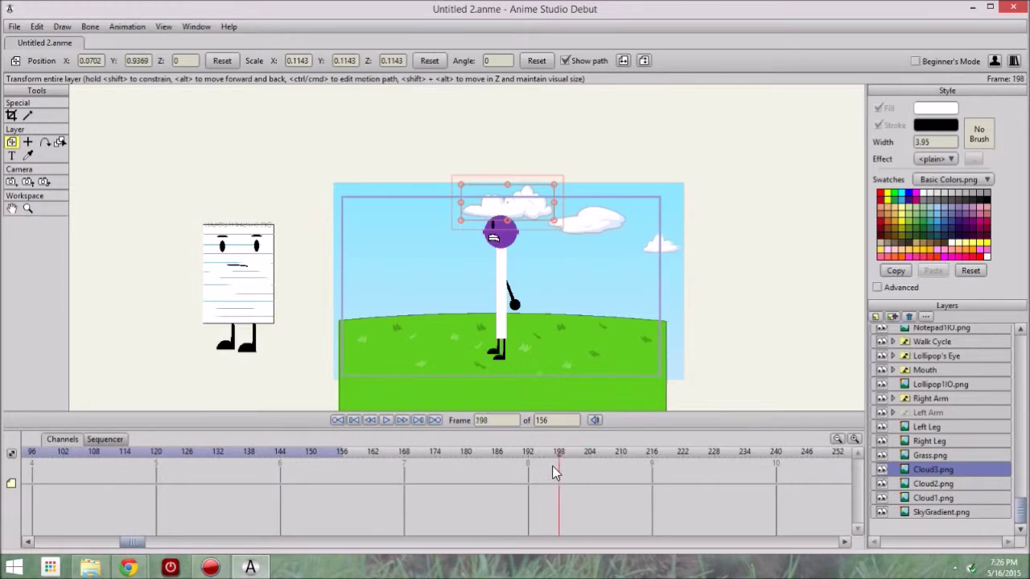
{"action": "left_click", "coordinate": [387, 420]}
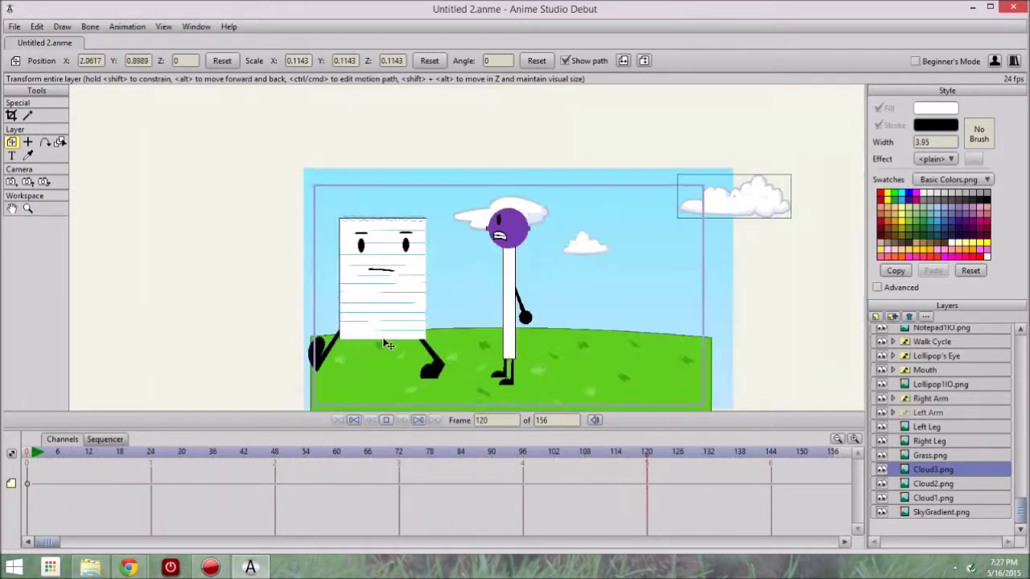
{"action": "left_click", "coordinate": [386, 420]}
{"action": "left_click_drag", "start_coordinate": [133, 457], "coordinate": [761, 463]}
{"action": "left_click_drag", "start_coordinate": [736, 365], "coordinate": [636, 364]}
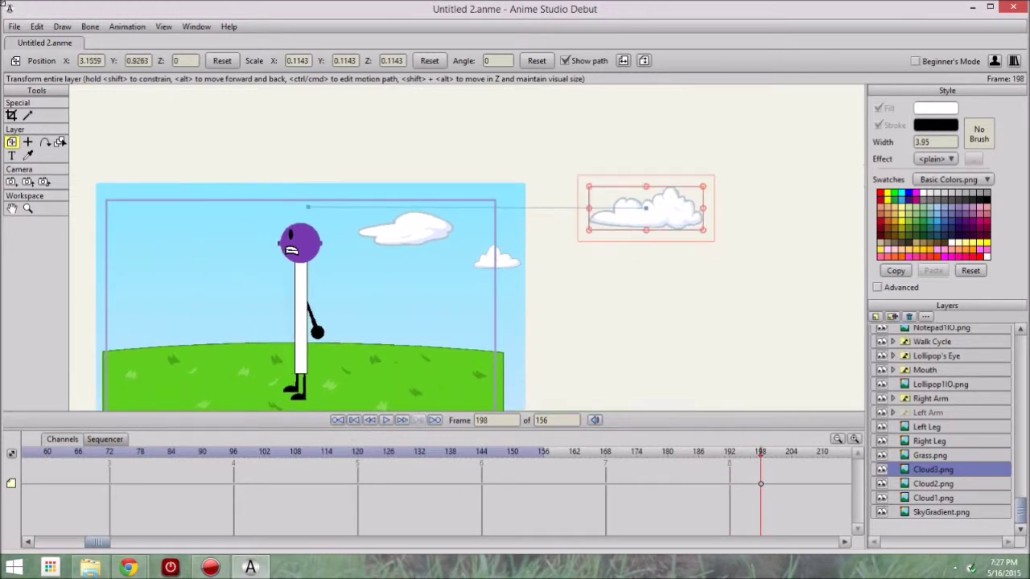
{"action": "left_click", "coordinate": [386, 420]}
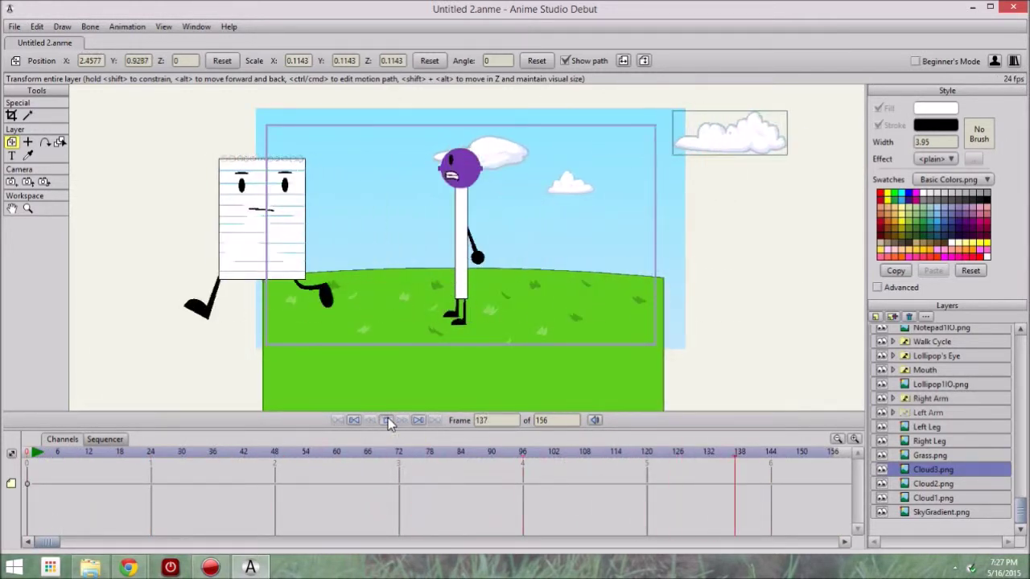
{"action": "left_click", "coordinate": [388, 420]}
Step: Duplicate Cloud2.png and place the copy outside the sky's left edge at frame 0
{"action": "left_click", "coordinate": [950, 486]}
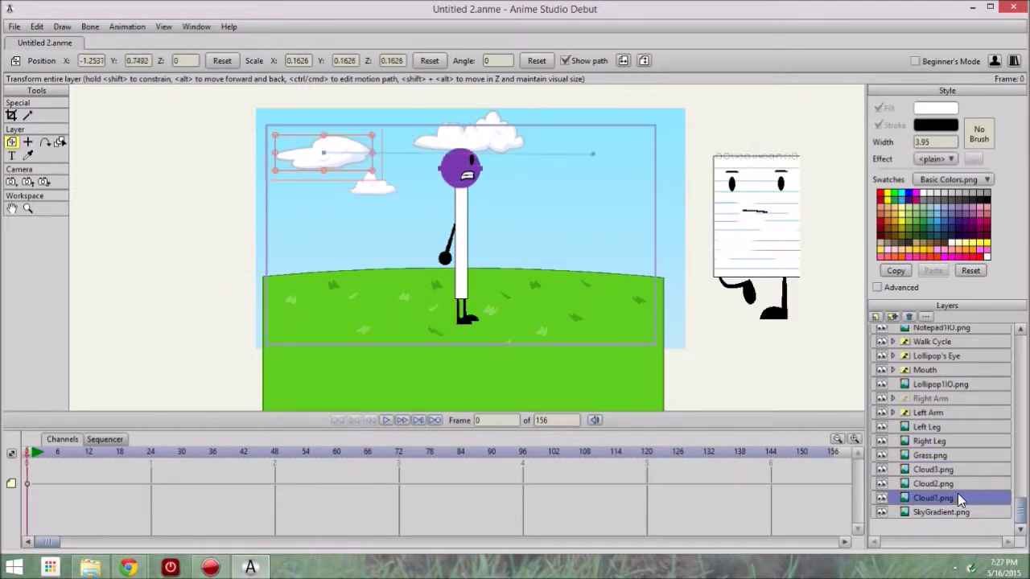
{"action": "double_click", "coordinate": [915, 487]}
{"action": "left_click", "coordinate": [367, 516]}
{"action": "mouse_move", "coordinate": [27, 458]}
{"action": "left_mouse_down"}
{"action": "mouse_move", "coordinate": [594, 477]}
{"action": "mouse_move", "coordinate": [115, 442]}
{"action": "mouse_move", "coordinate": [27, 456]}
{"action": "left_mouse_up"}
Step: Lower the copied cloud to Y 0.4666 and replace its frame 222 keyframe with an end position near the sky's right side
{"action": "left_click_drag", "start_coordinate": [52, 543], "coordinate": [332, 546]}
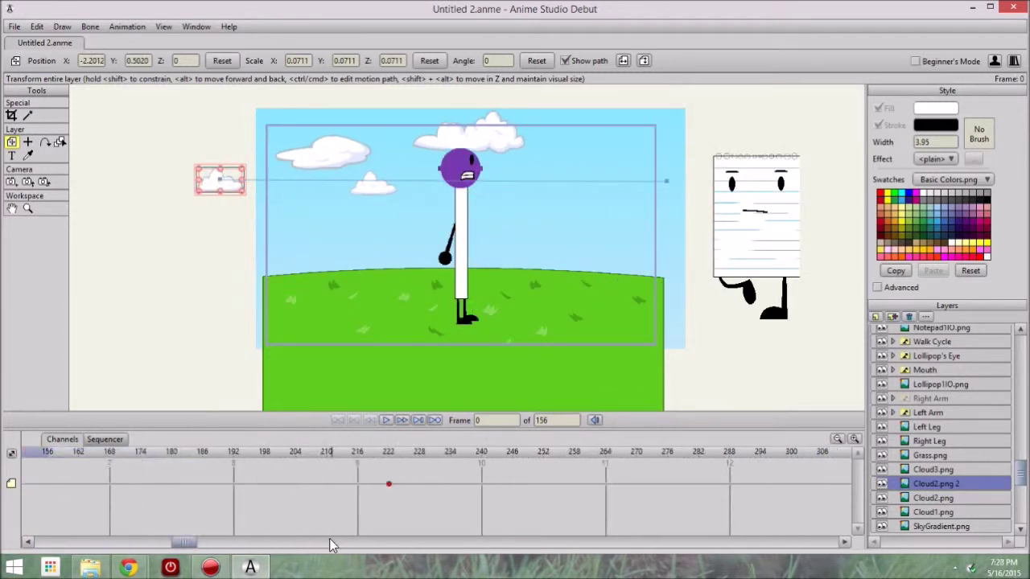
{"action": "left_click", "coordinate": [386, 420]}
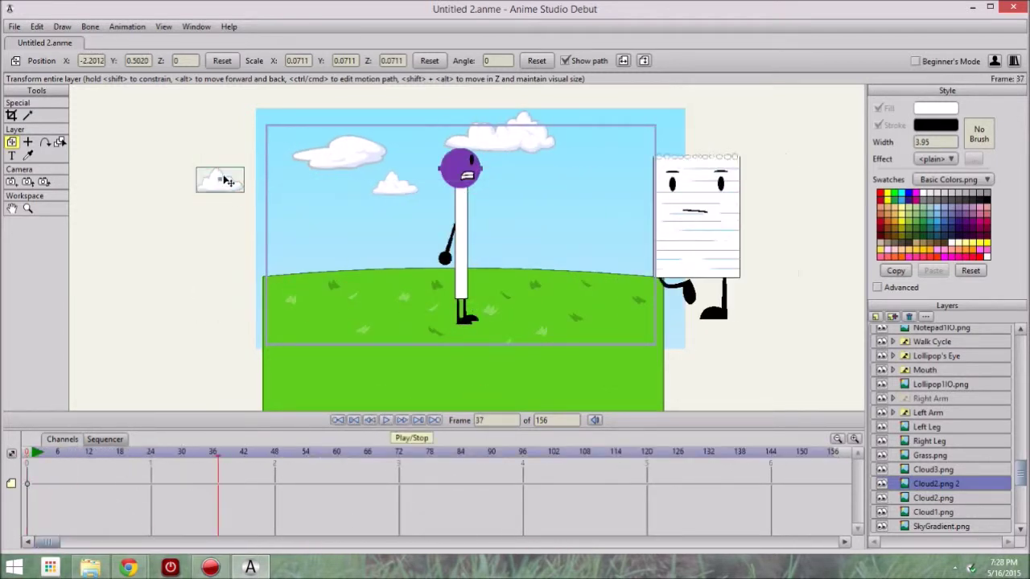
{"action": "left_click", "coordinate": [342, 420]}
{"action": "left_click_drag", "start_coordinate": [402, 455], "coordinate": [524, 455]}
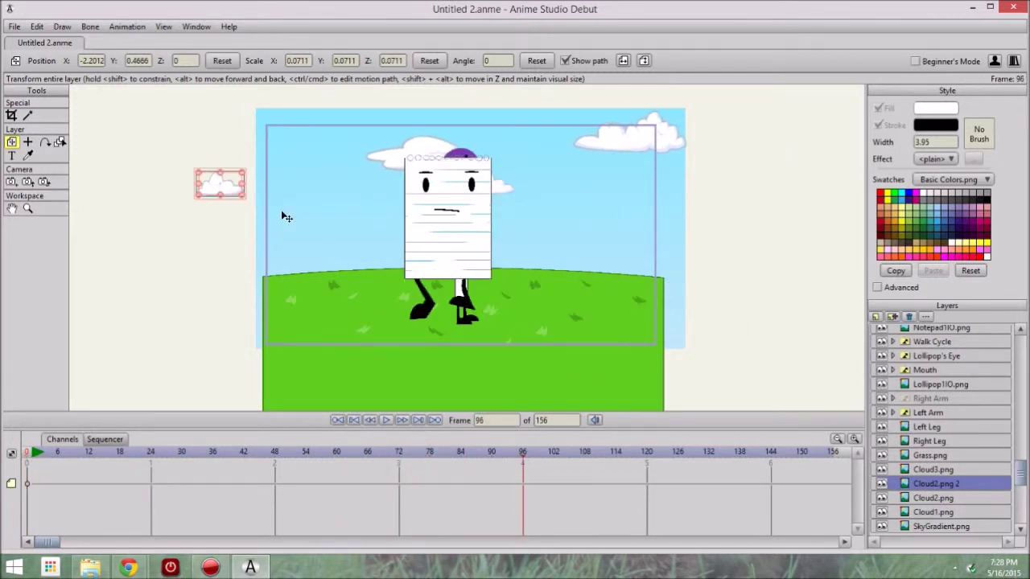
{"action": "left_click_drag", "start_coordinate": [523, 455], "coordinate": [626, 459]}
{"action": "key", "text": "space"}
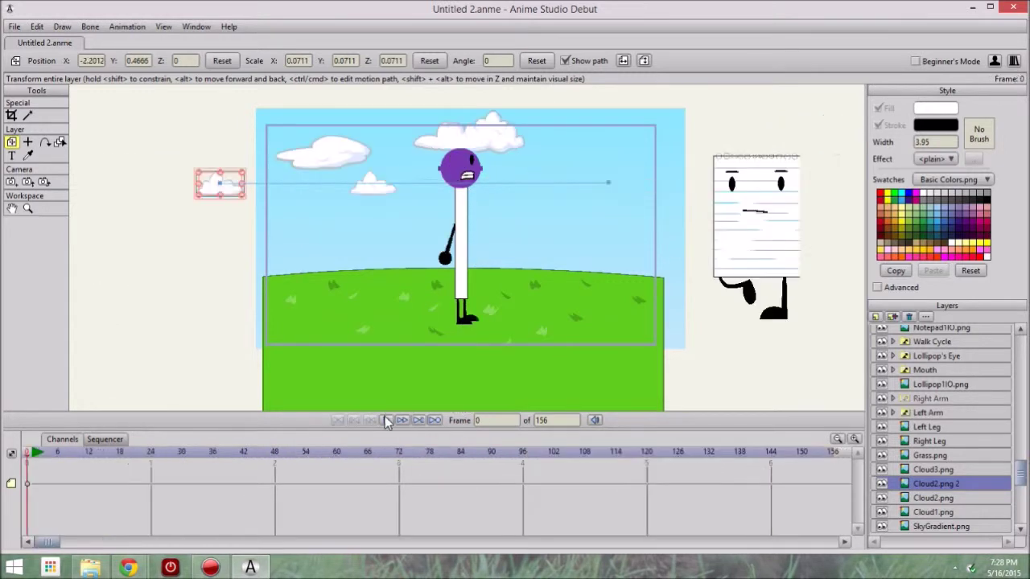
Step: Shift the copied cloud's end keyframe to a later frame and replay the animation to check its speed
{"action": "left_click_drag", "start_coordinate": [48, 543], "coordinate": [136, 545]}
{"action": "left_click", "coordinate": [514, 483]}
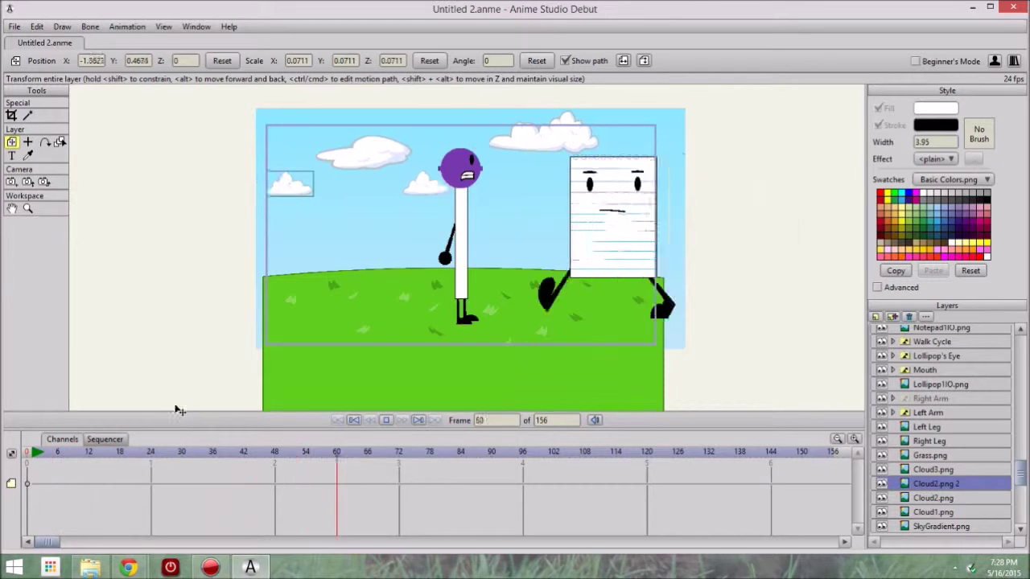
{"action": "left_click", "coordinate": [353, 421]}
{"action": "left_click_drag", "start_coordinate": [28, 455], "coordinate": [641, 455]}
{"action": "left_click_drag", "start_coordinate": [614, 472], "coordinate": [556, 506]}
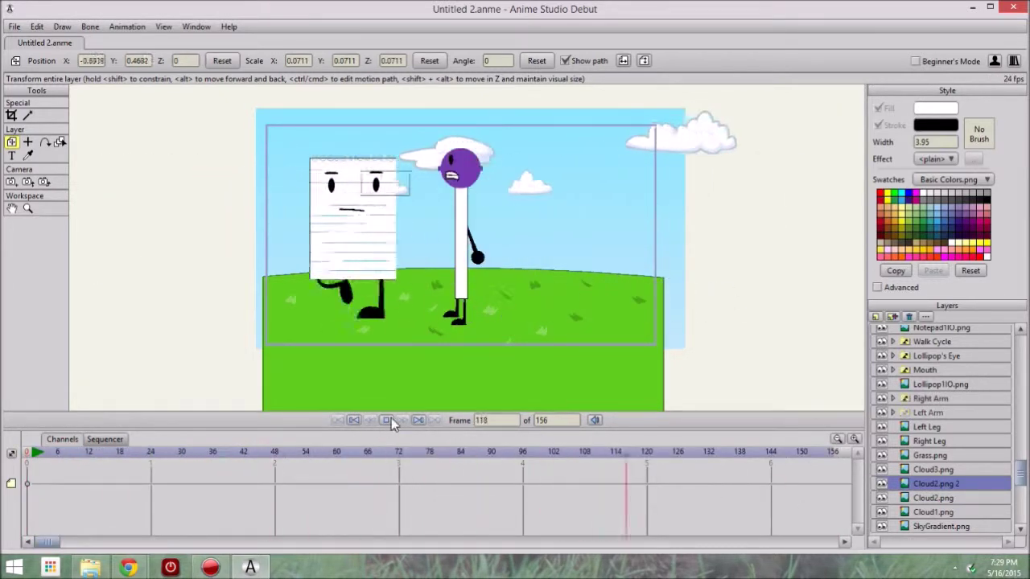
Step: Preview the rendered scene at frame 52 and return to the start of the animation
{"action": "left_click_drag", "start_coordinate": [573, 455], "coordinate": [295, 457]}
{"action": "left_click", "coordinate": [14, 27]}
{"action": "left_click", "coordinate": [101, 214]}
{"action": "left_click", "coordinate": [796, 114]}
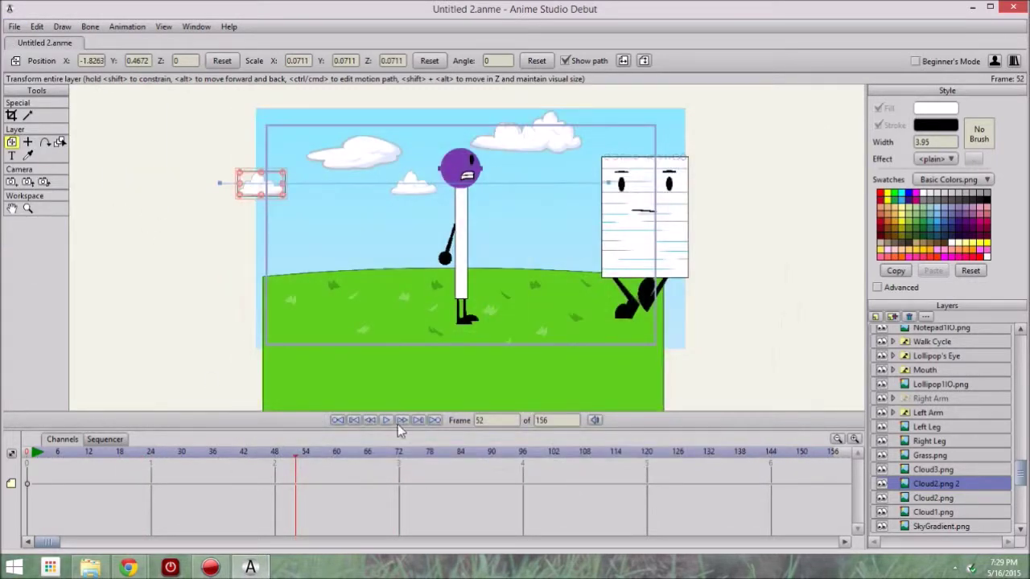
{"action": "left_click", "coordinate": [338, 420]}
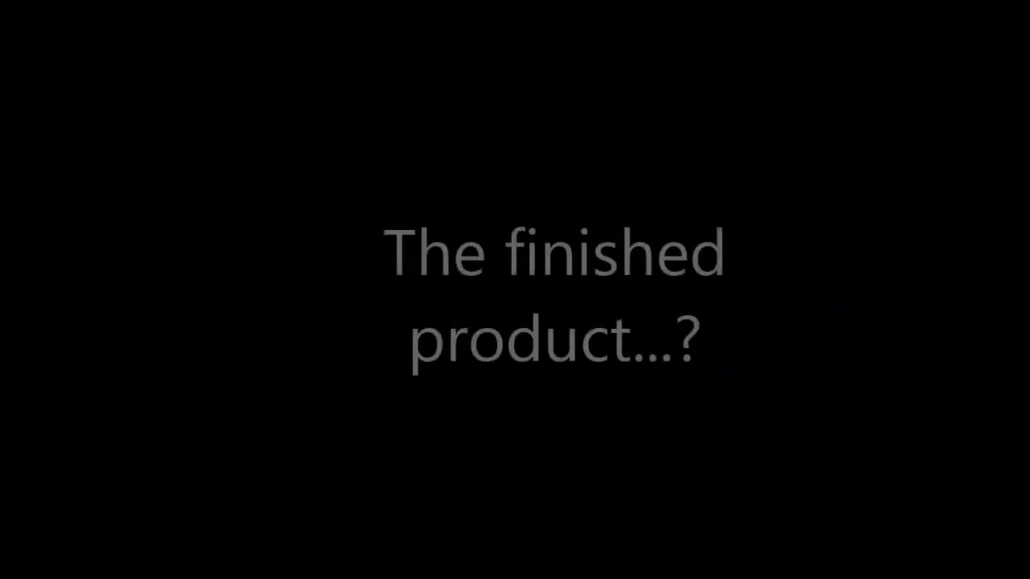